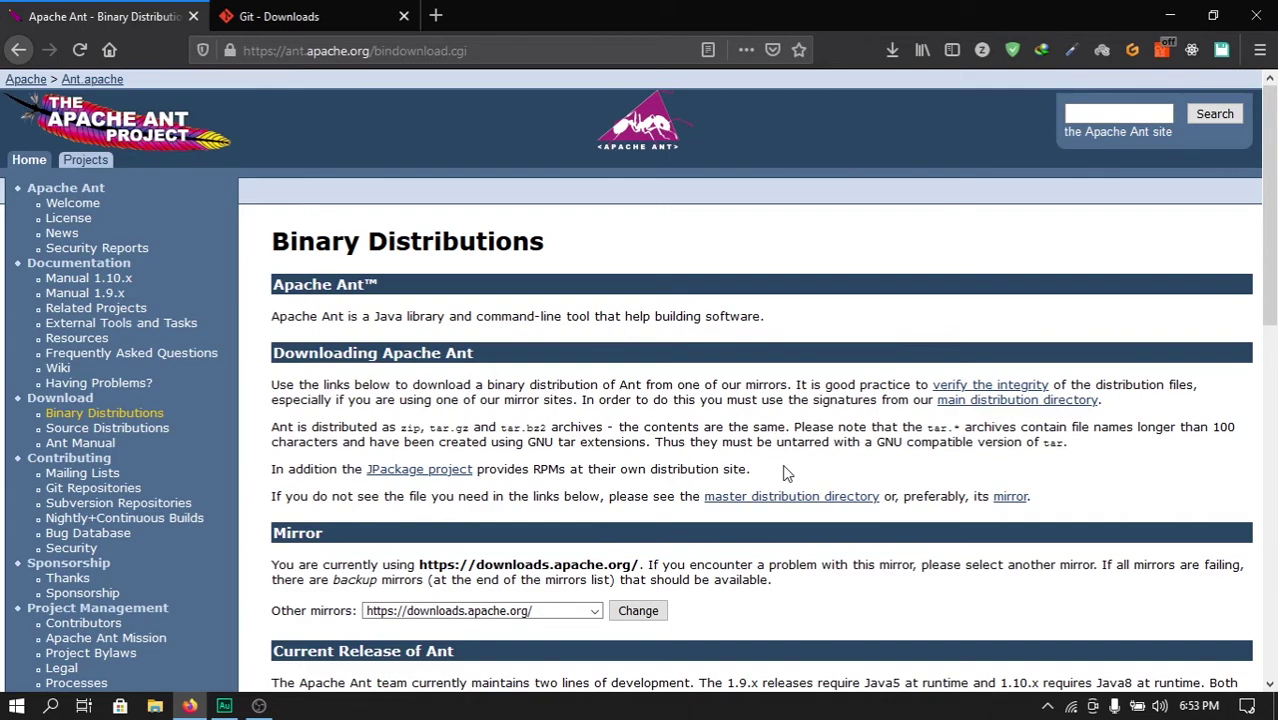
Step: Scroll the Ant binary distributions page to find the 1.10.10 release archives
scroll(785, 473, "down", 6)
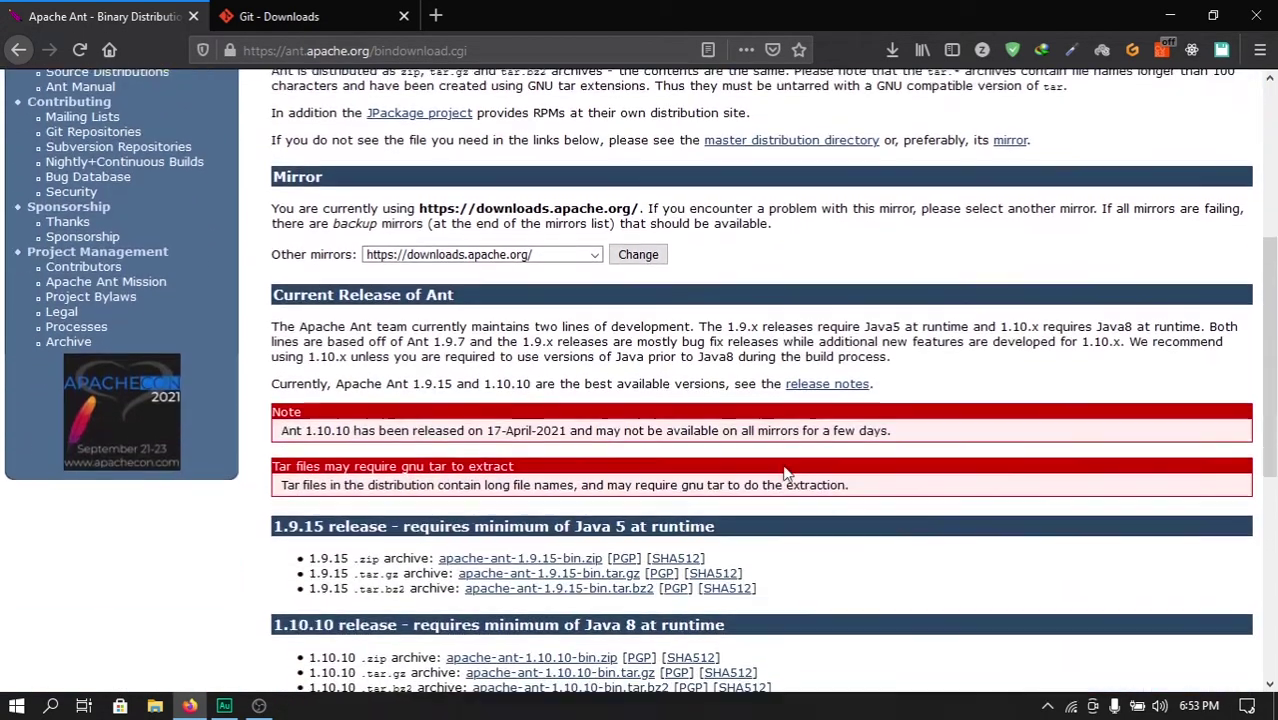
scroll(785, 473, "up", 6)
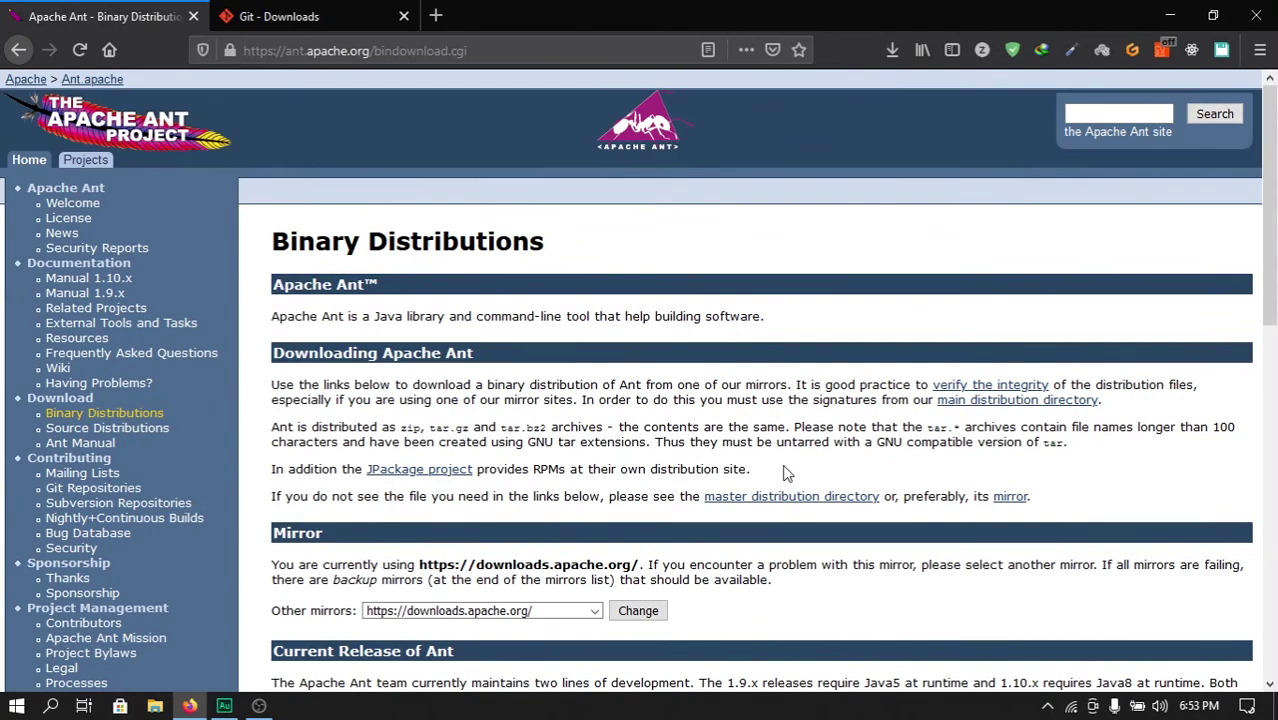
scroll(785, 473, "down", 6)
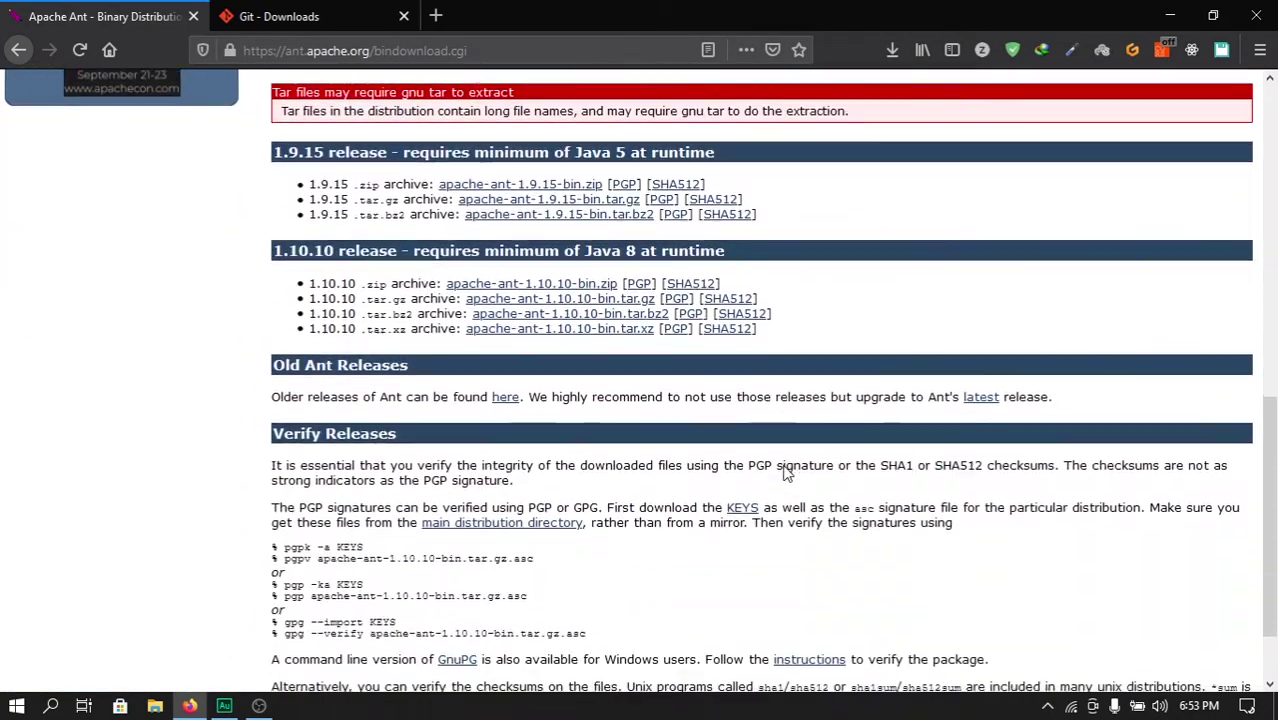
scroll(449, 445, "up", 1)
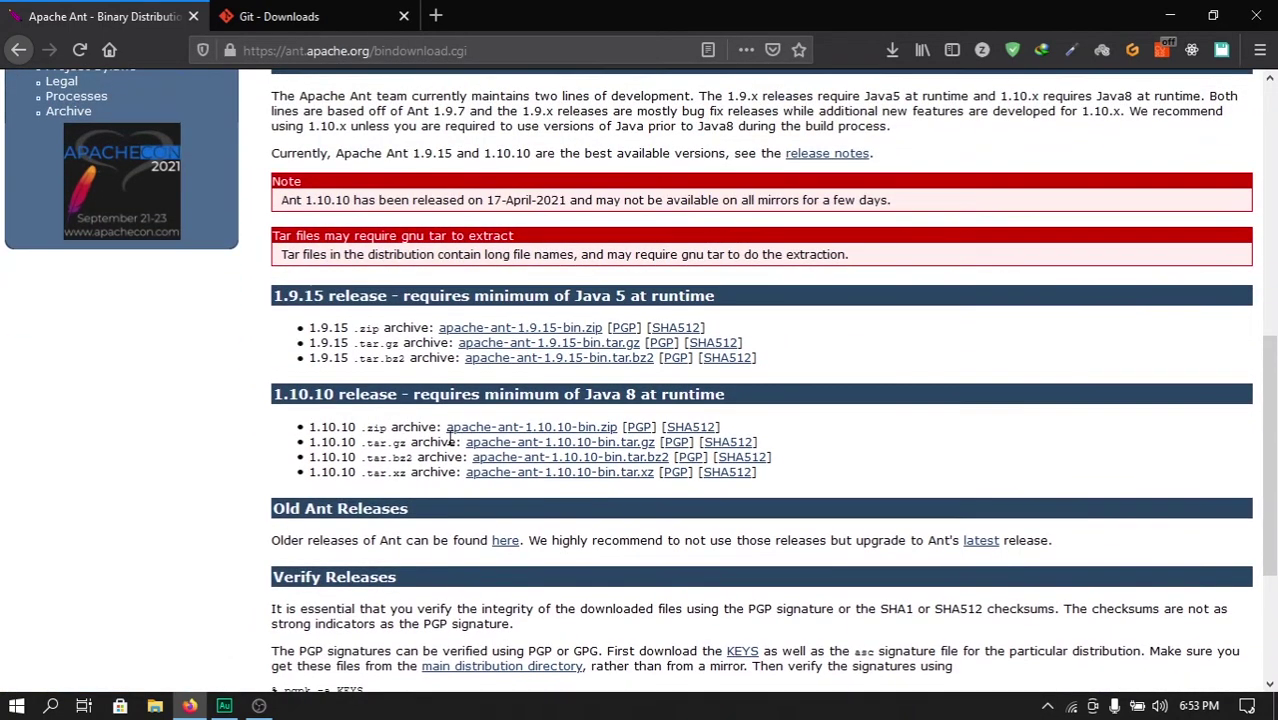
scroll(449, 437, "down", 2)
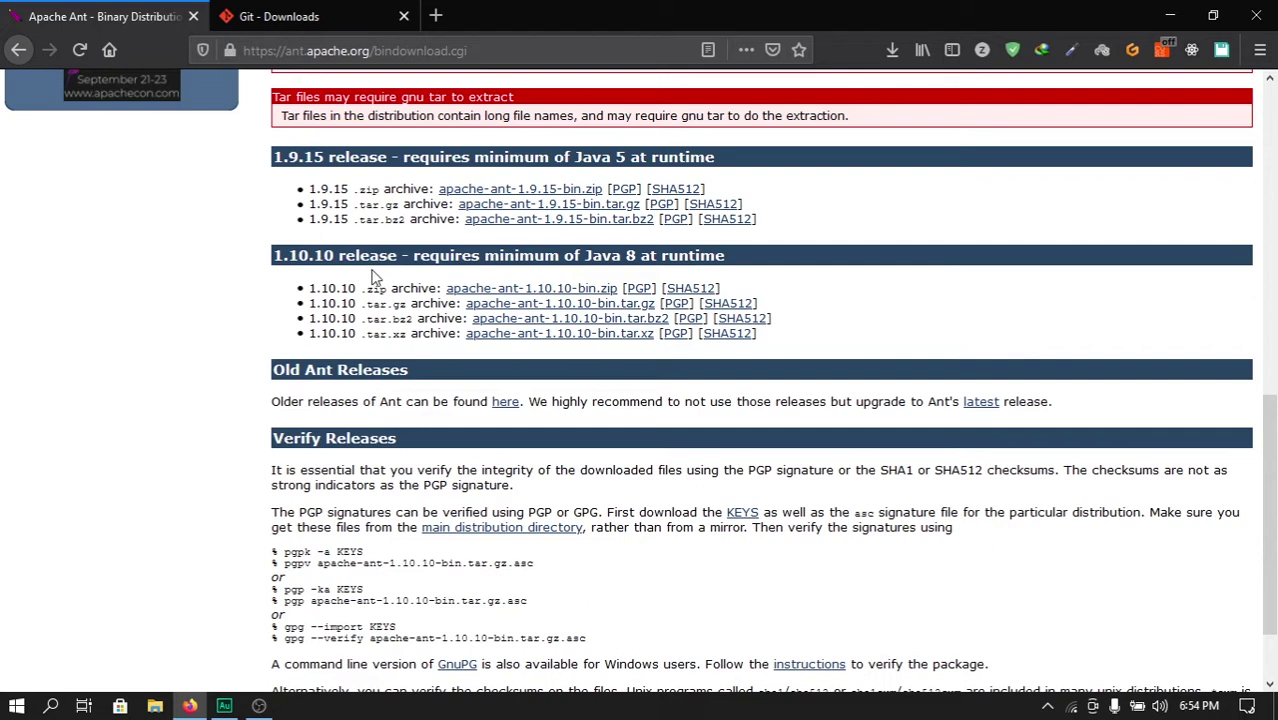
Step: Download apache-ant-1.10.10-bin.zip to the Desktop and return to the desktop
left_click(474, 291)
left_click(792, 329)
left_click(456, 371)
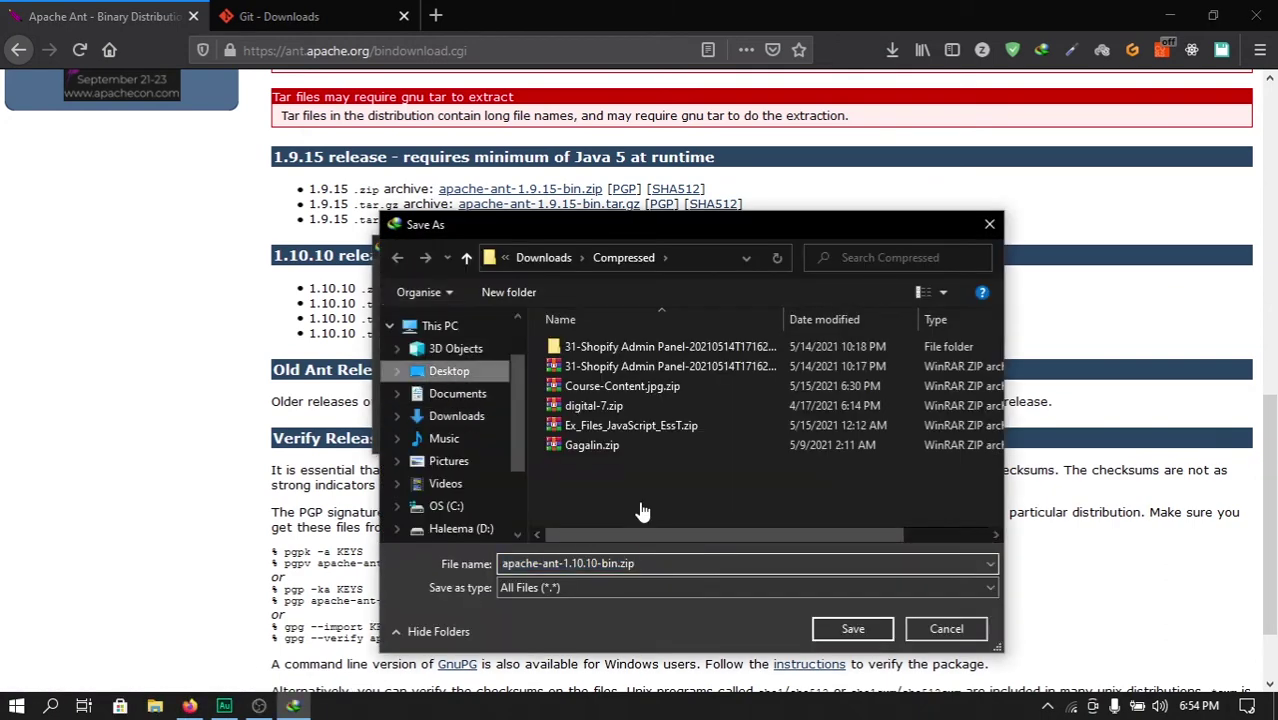
left_click(826, 633)
left_click(668, 437)
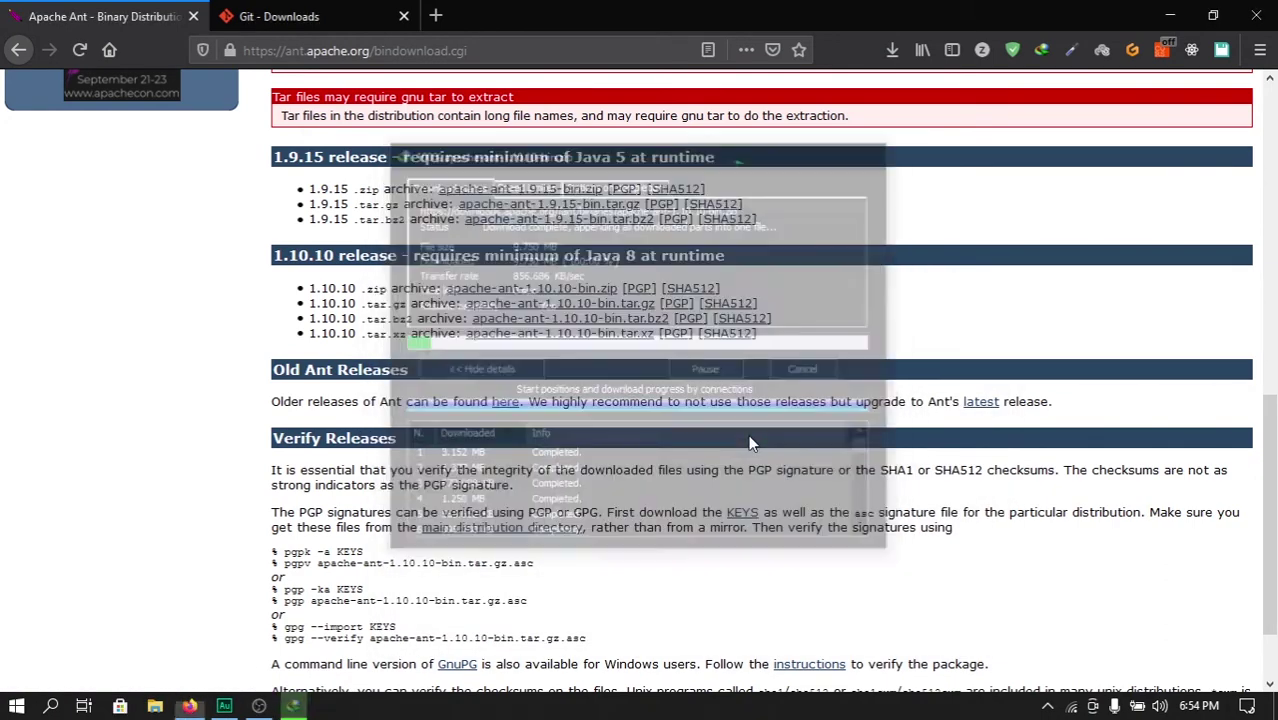
key("super+d")
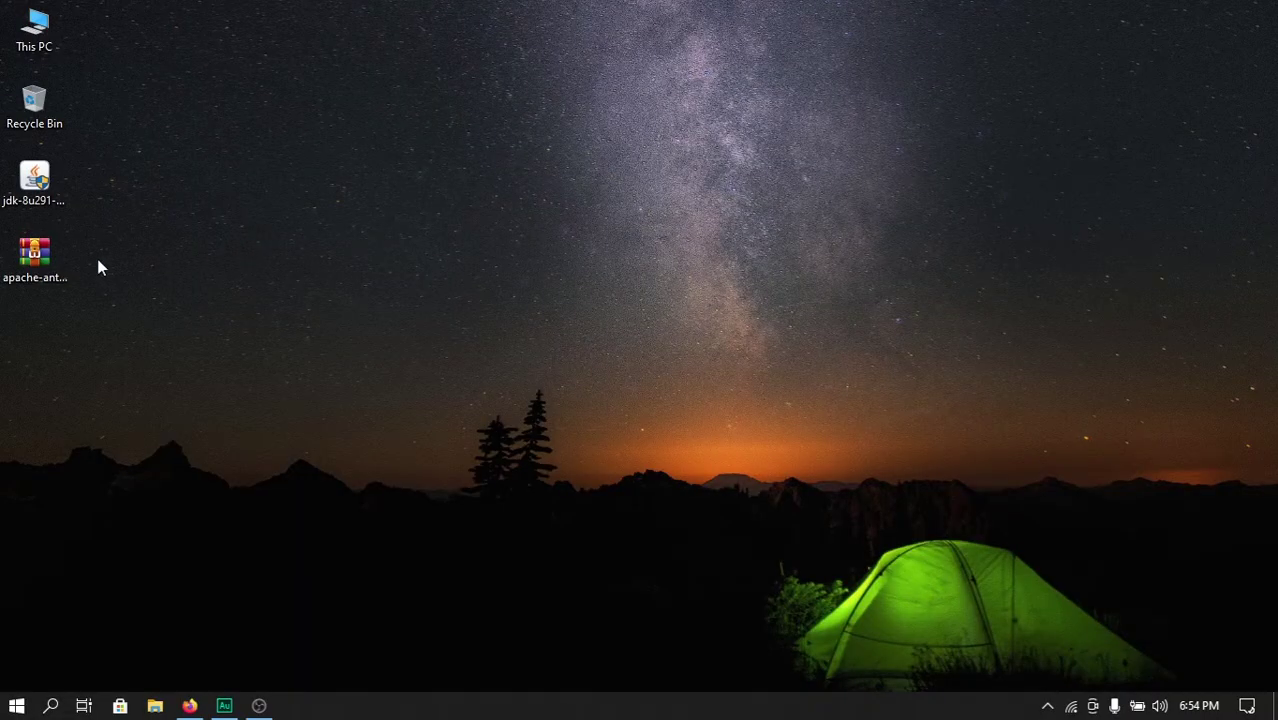
Step: Open the downloaded Ant zip archive in File Explorer to see its contents
right_click(38, 265)
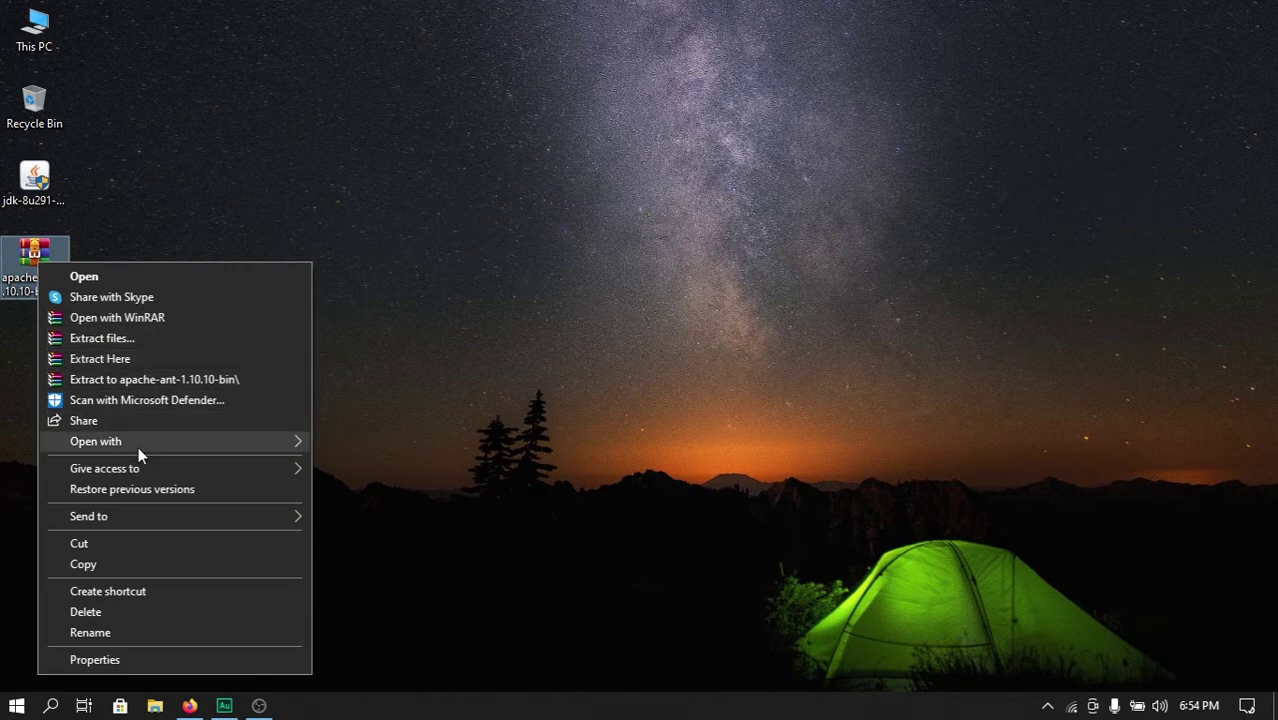
mouse_move(138, 446)
left_click(380, 479)
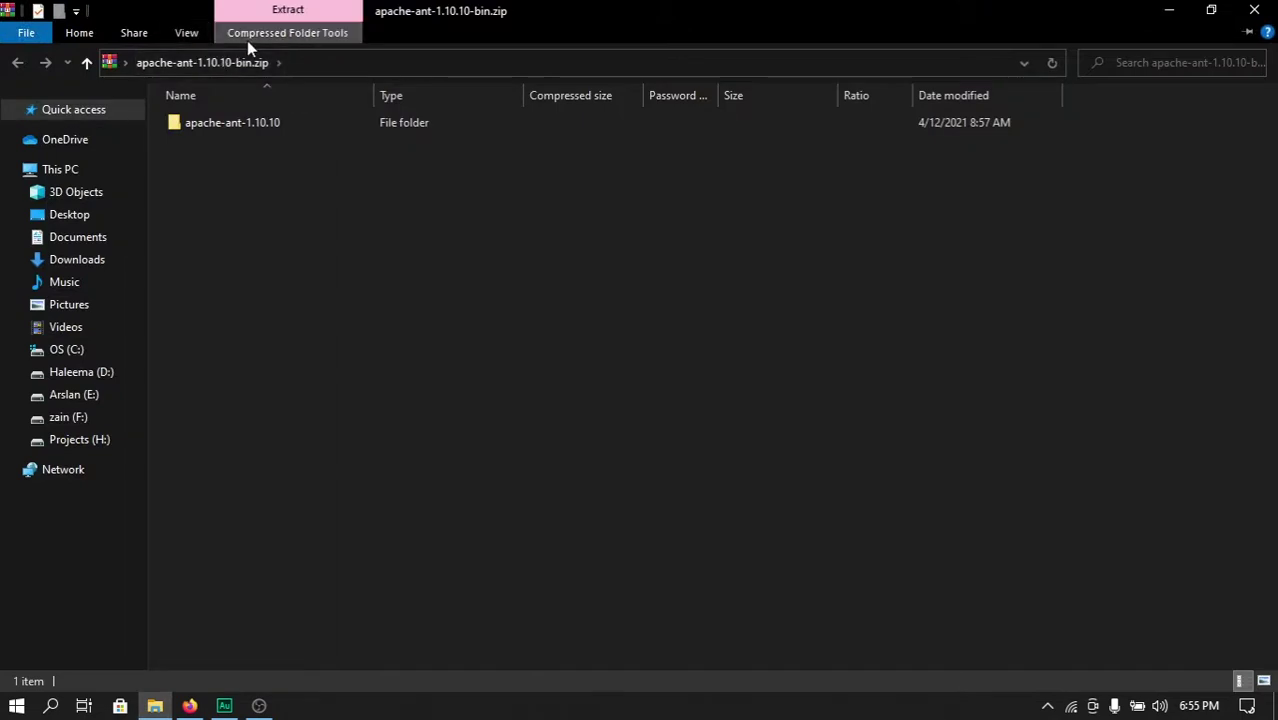
Step: Start Extract All and set the extraction destination to C:\
left_click(280, 36)
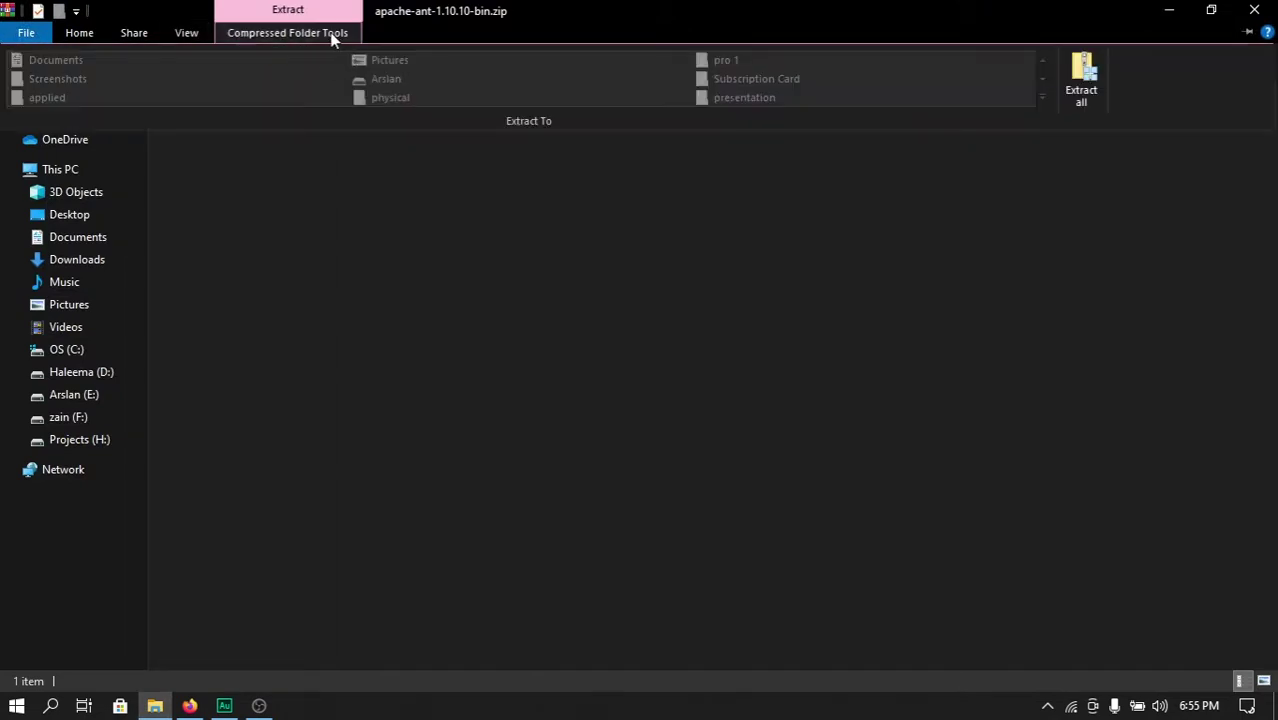
left_click(1081, 80)
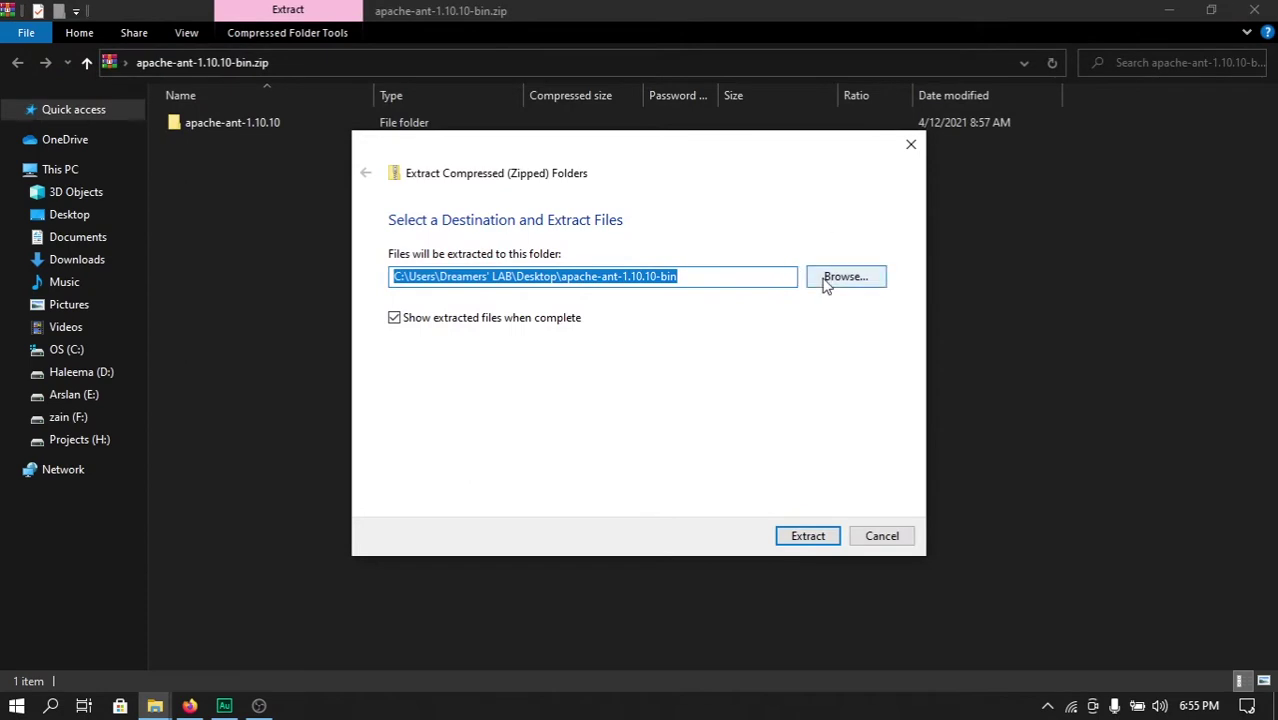
left_click(827, 280)
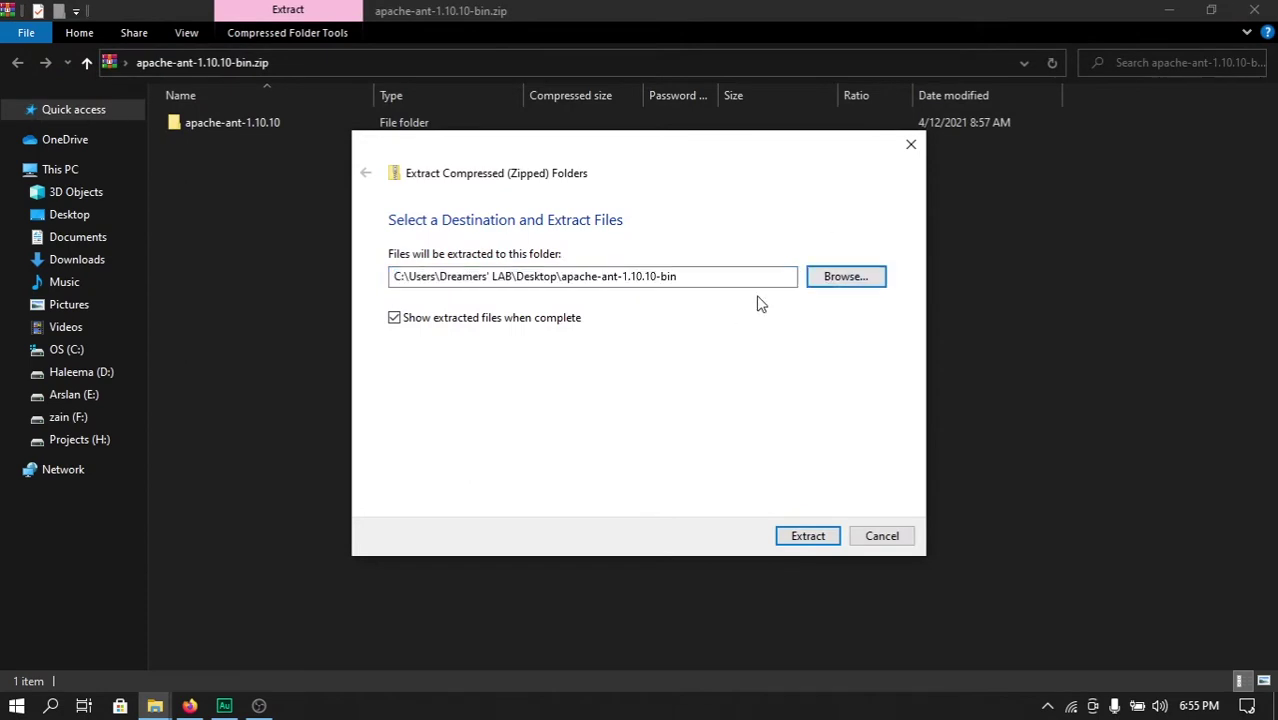
left_click(845, 279)
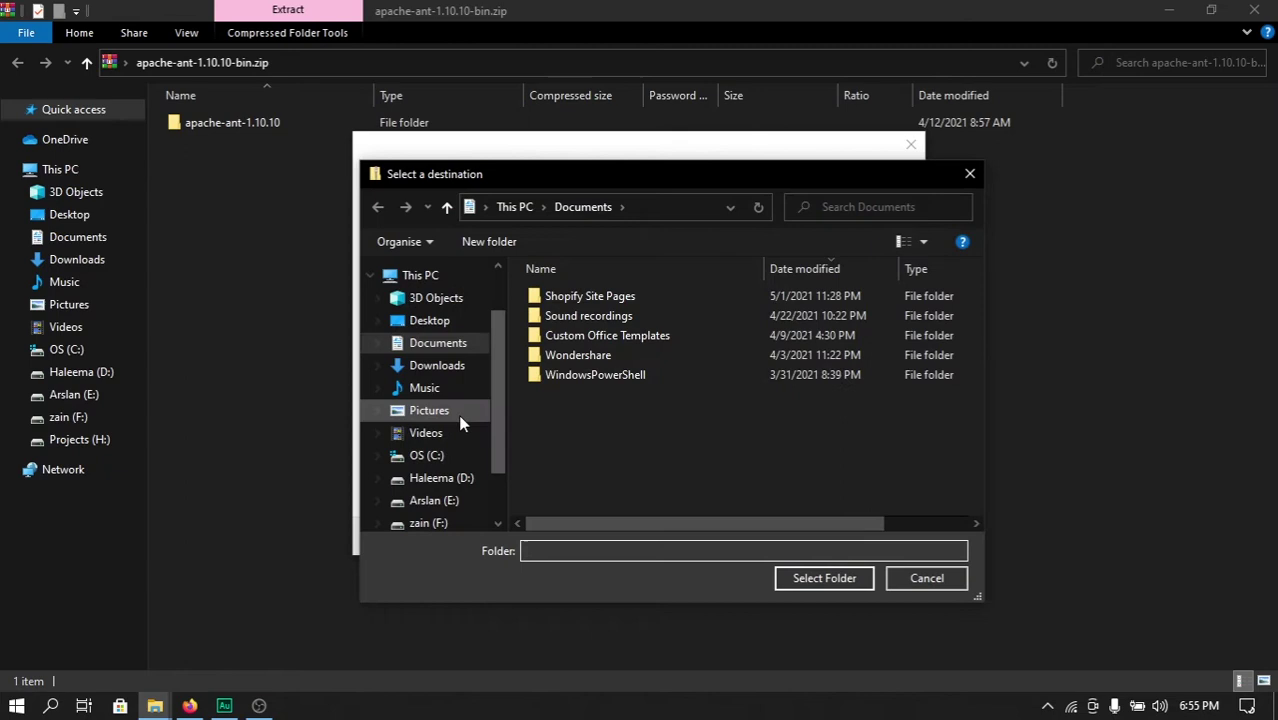
left_click(425, 455)
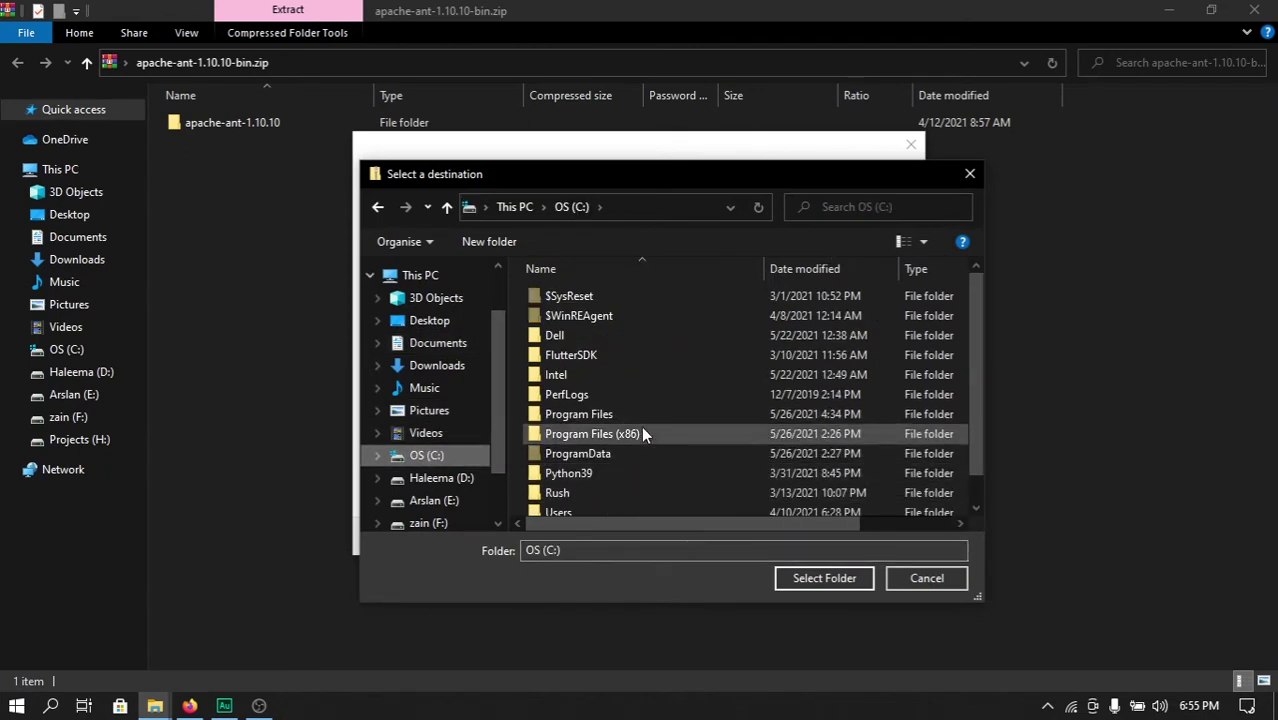
scroll(641, 426, "down", 1)
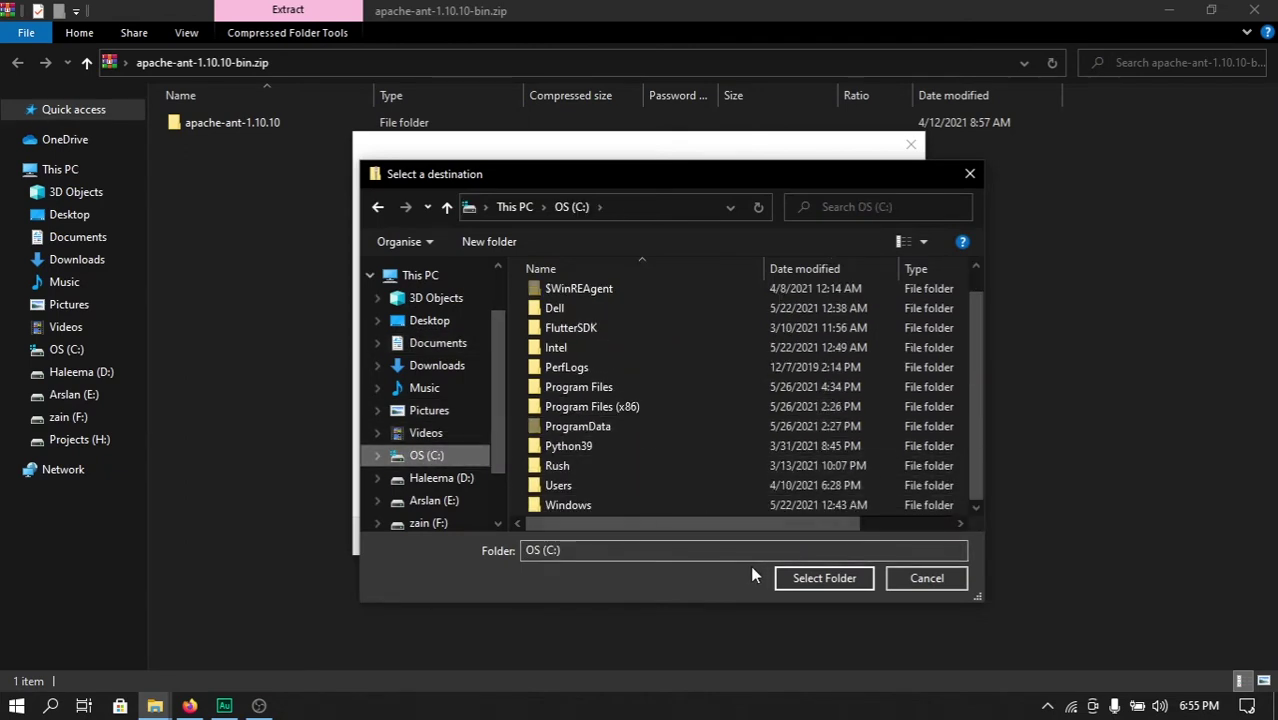
left_click(824, 579)
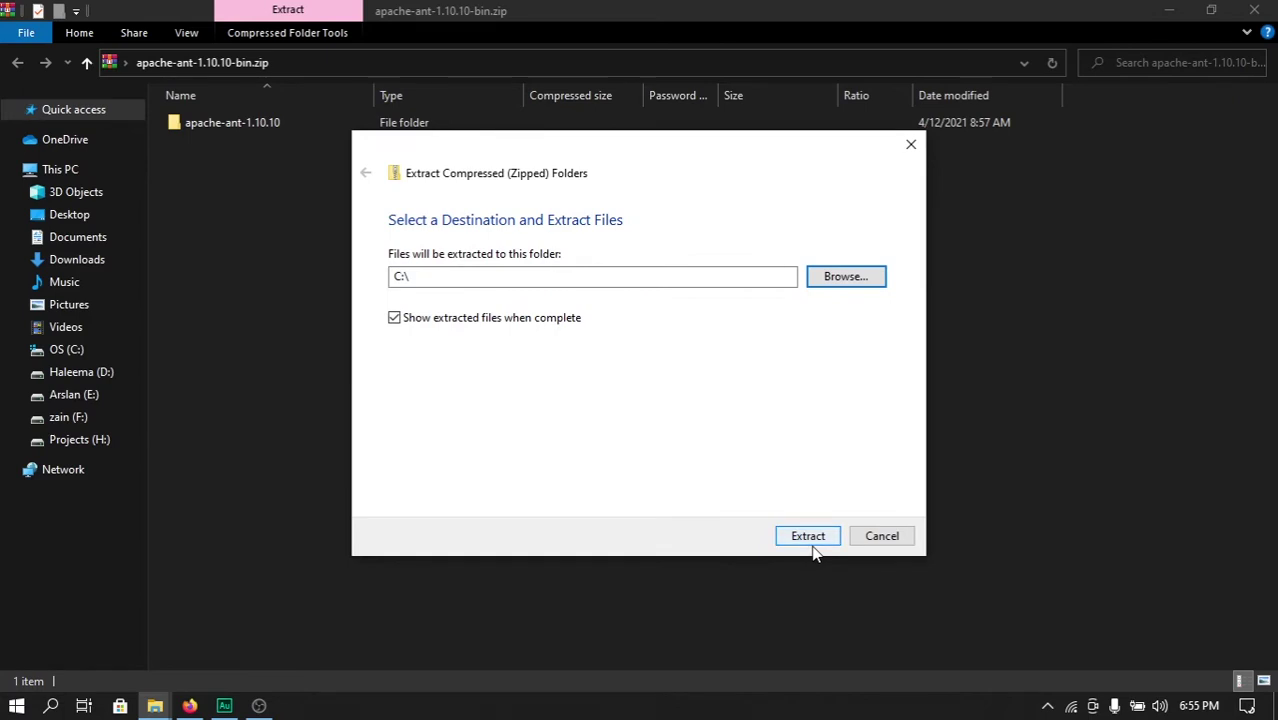
Step: Extract Ant into C:\ and open the apache-ant-1.10.10 folder to view its contents
left_click(812, 540)
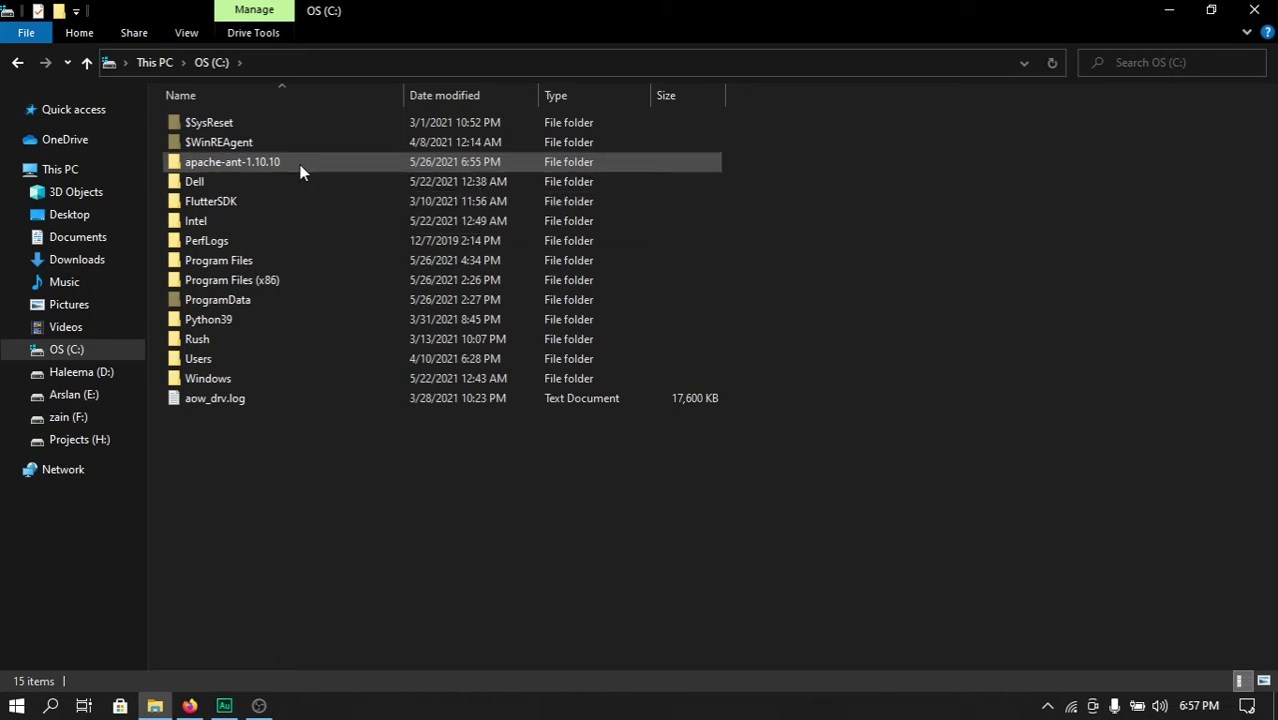
double_click(300, 172)
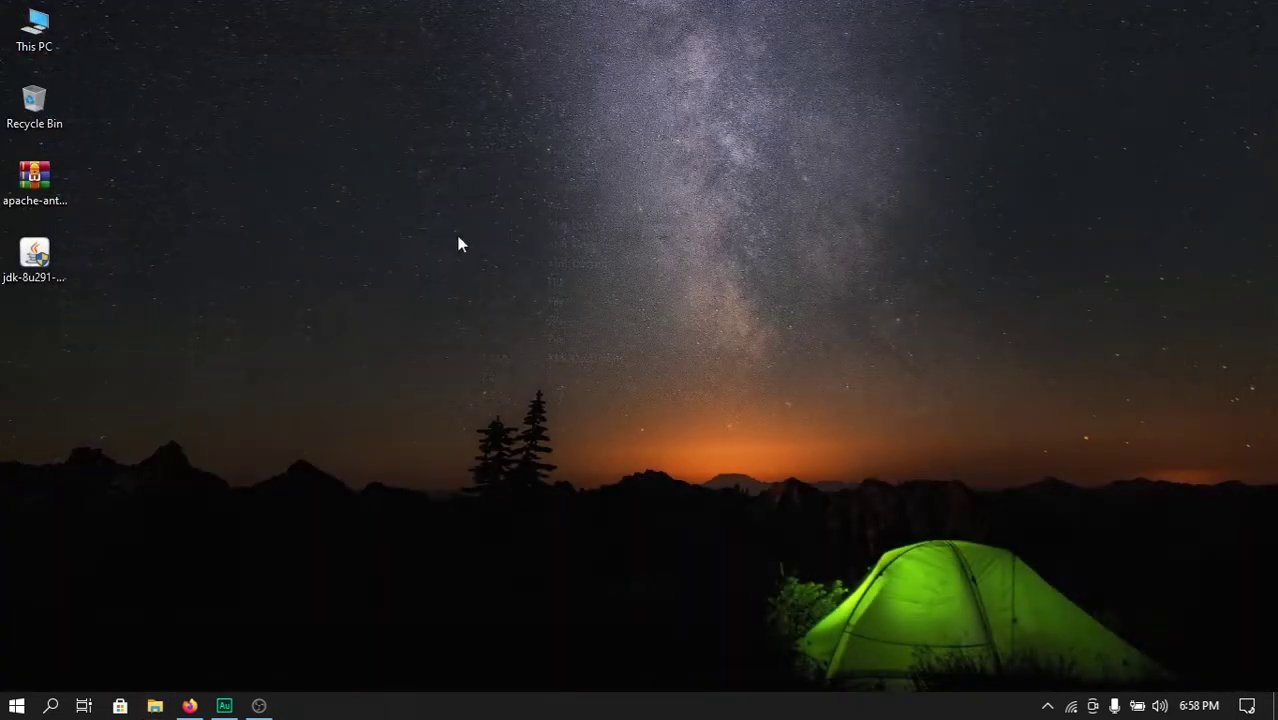
Step: Search 'env' to open Environment Variables and select the system Path variable
left_click(50, 705)
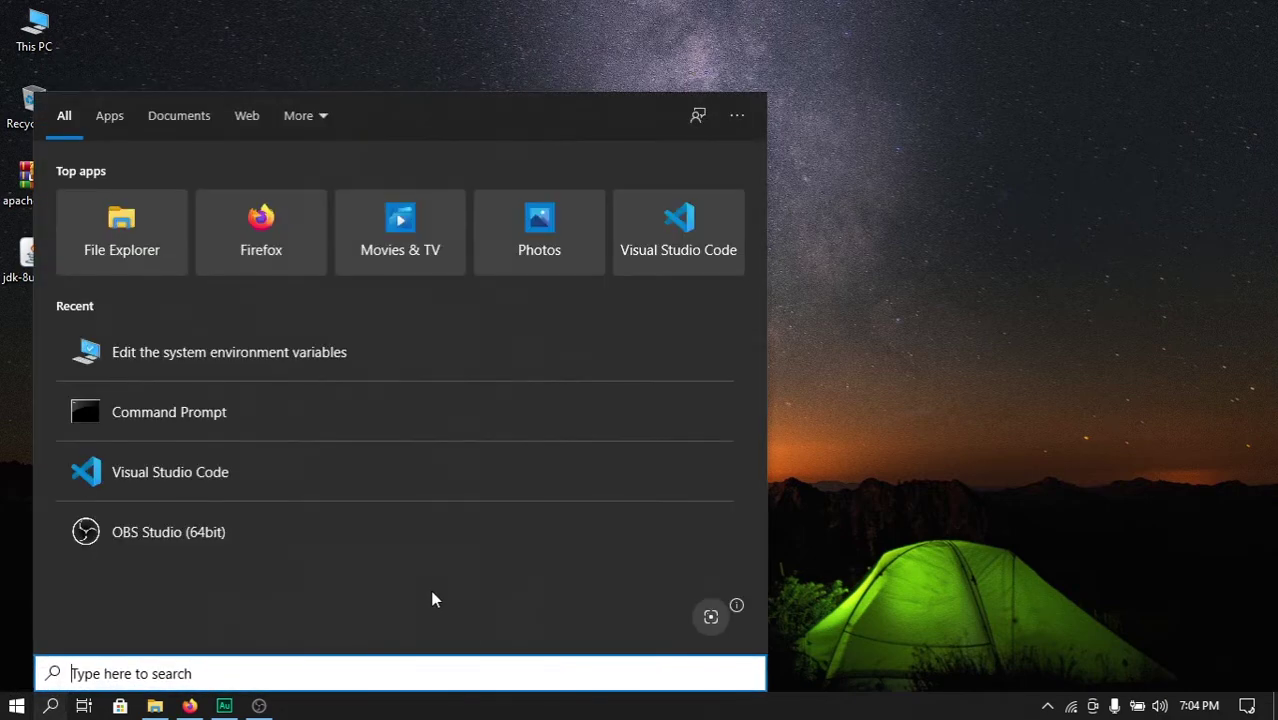
type("env")
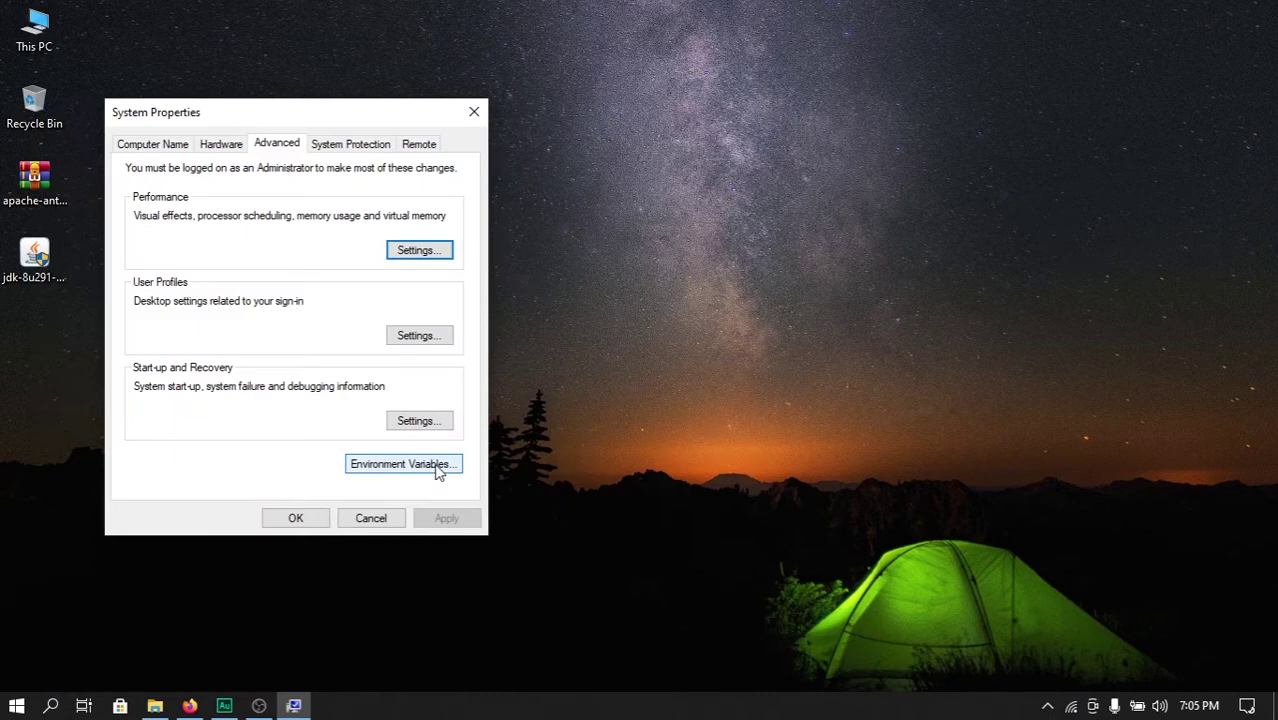
left_click(440, 468)
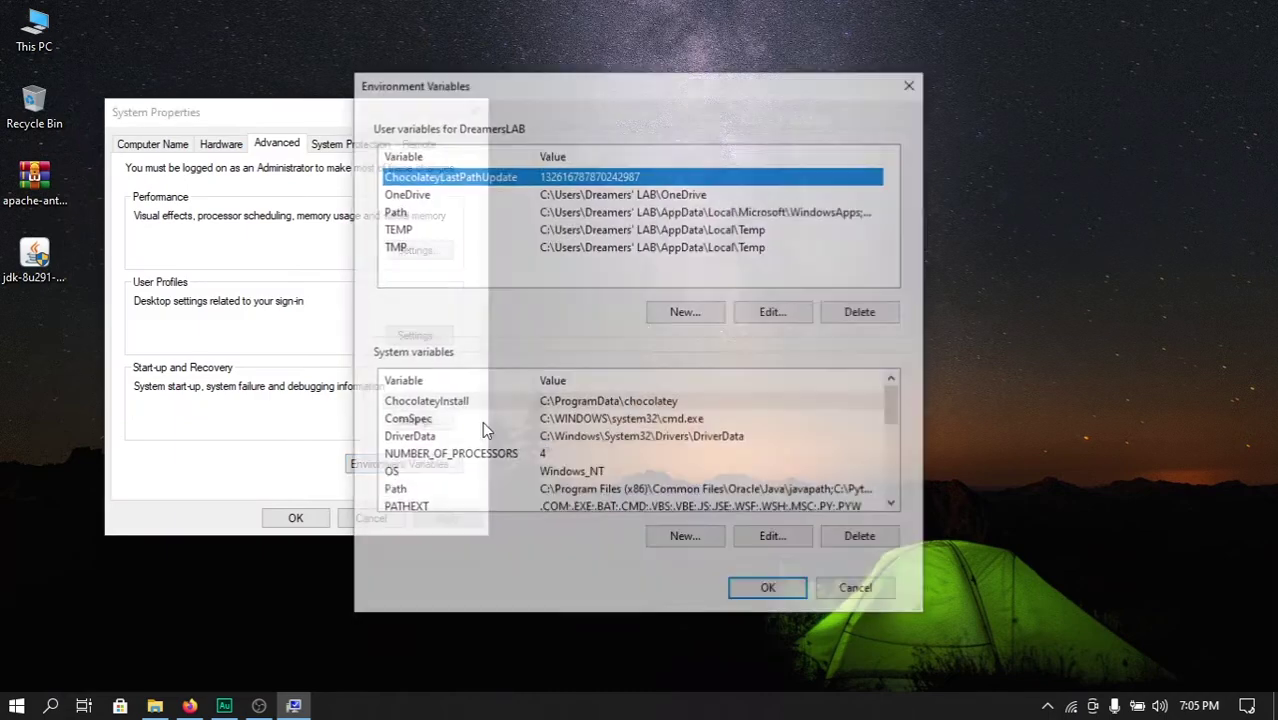
left_click(500, 422)
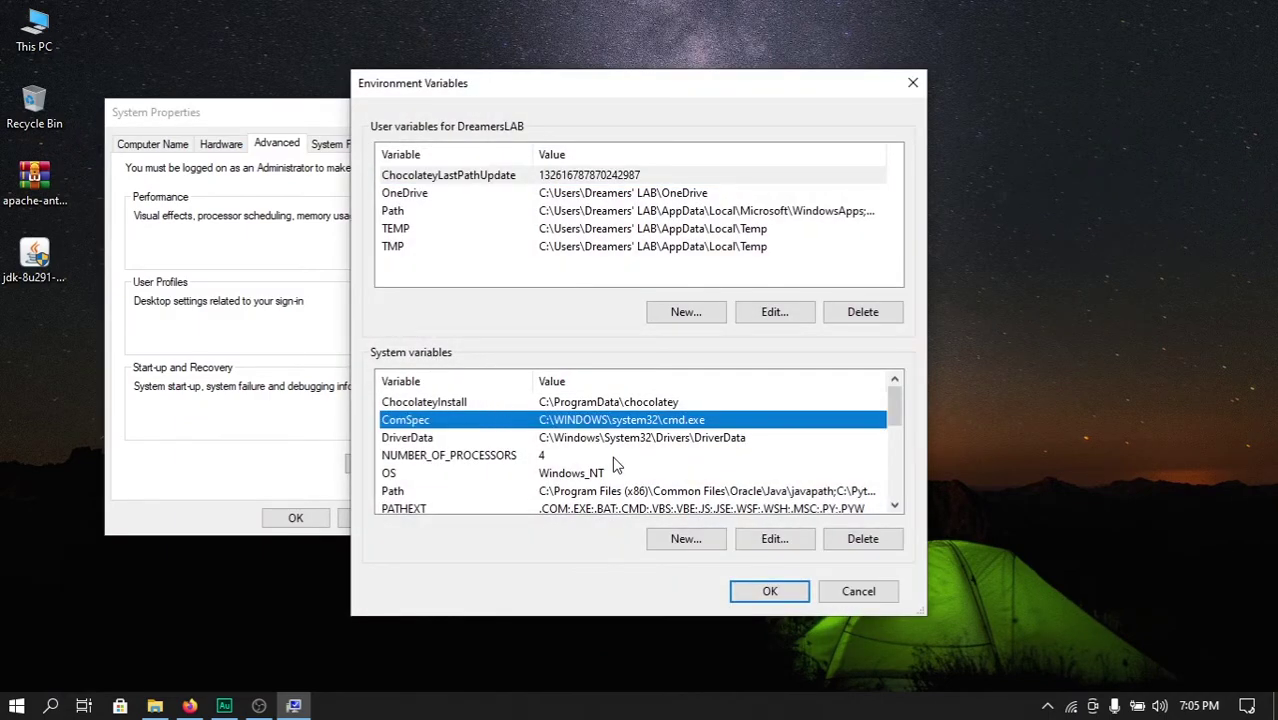
left_click(574, 491)
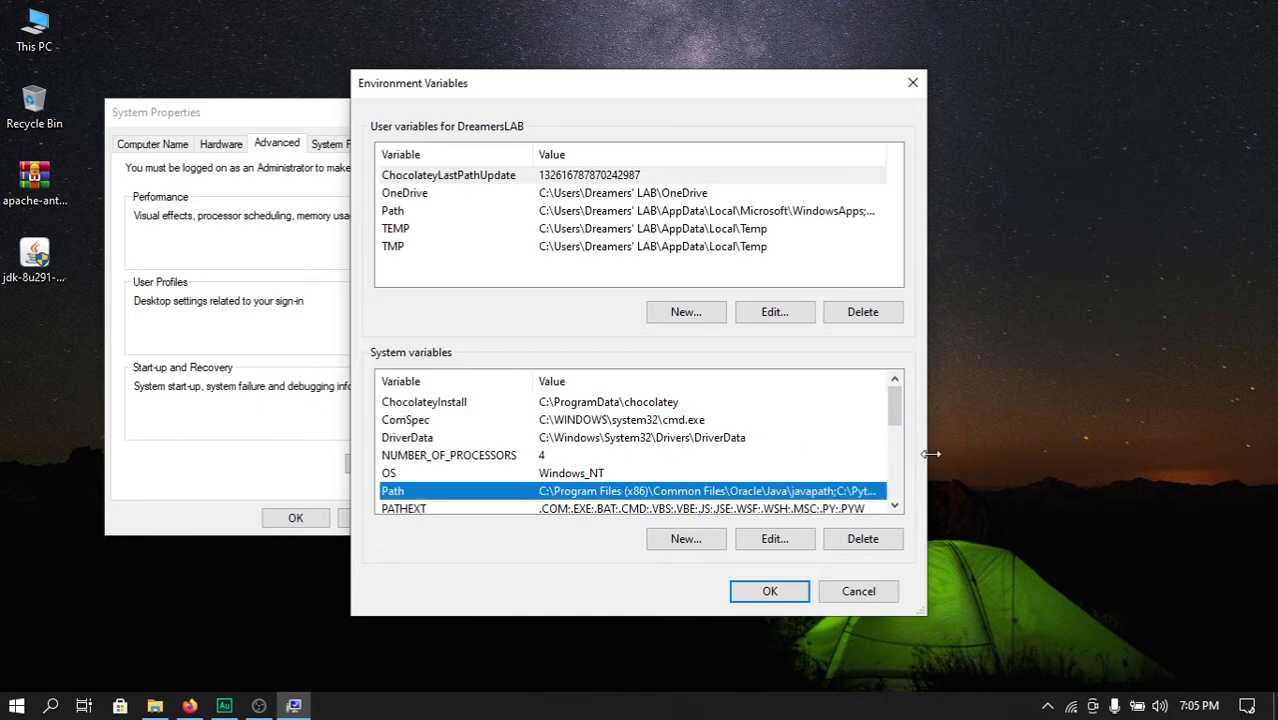
Step: Begin a new system variable named Path, then cancel it
key("Tab")
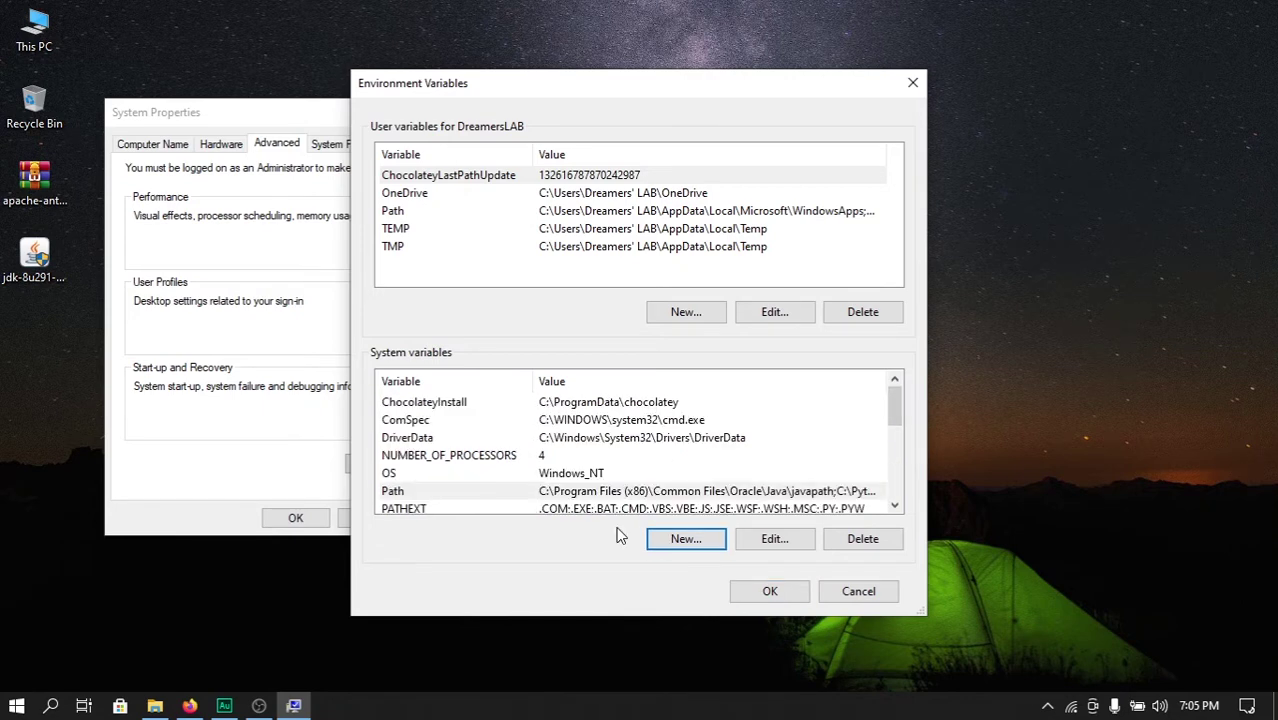
left_click(669, 540)
type("P")
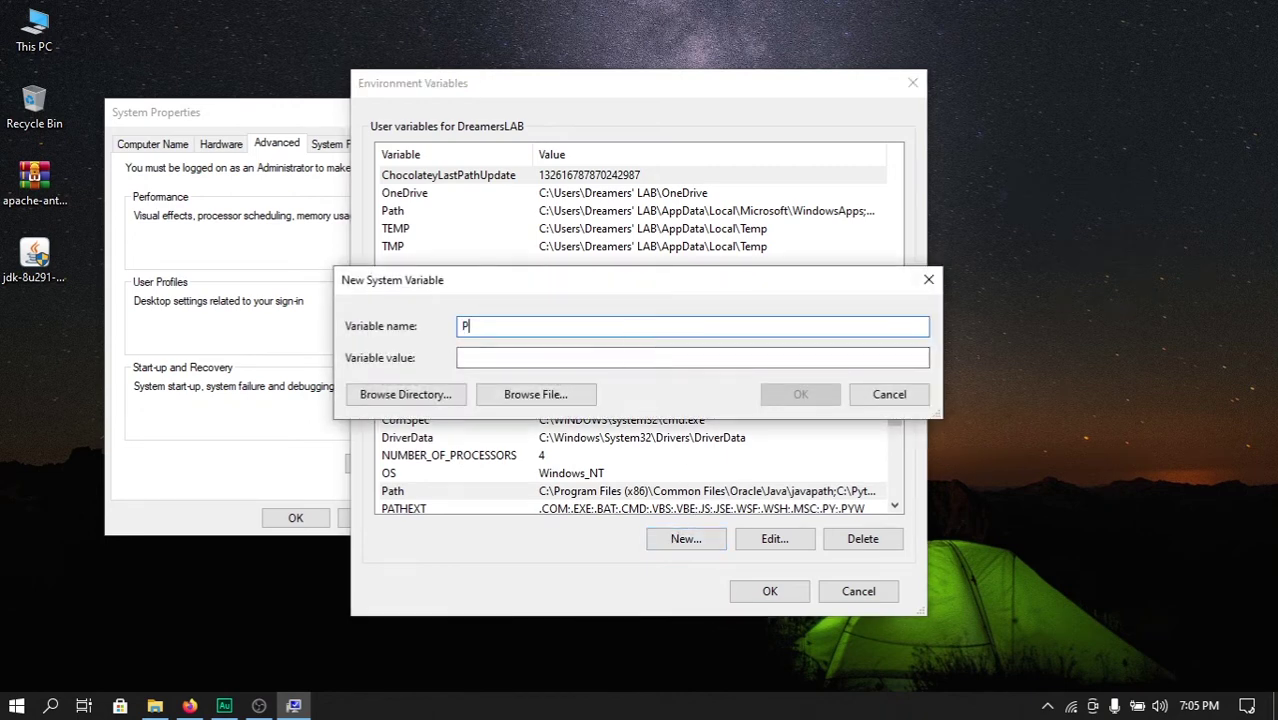
type("ath")
left_click(491, 356)
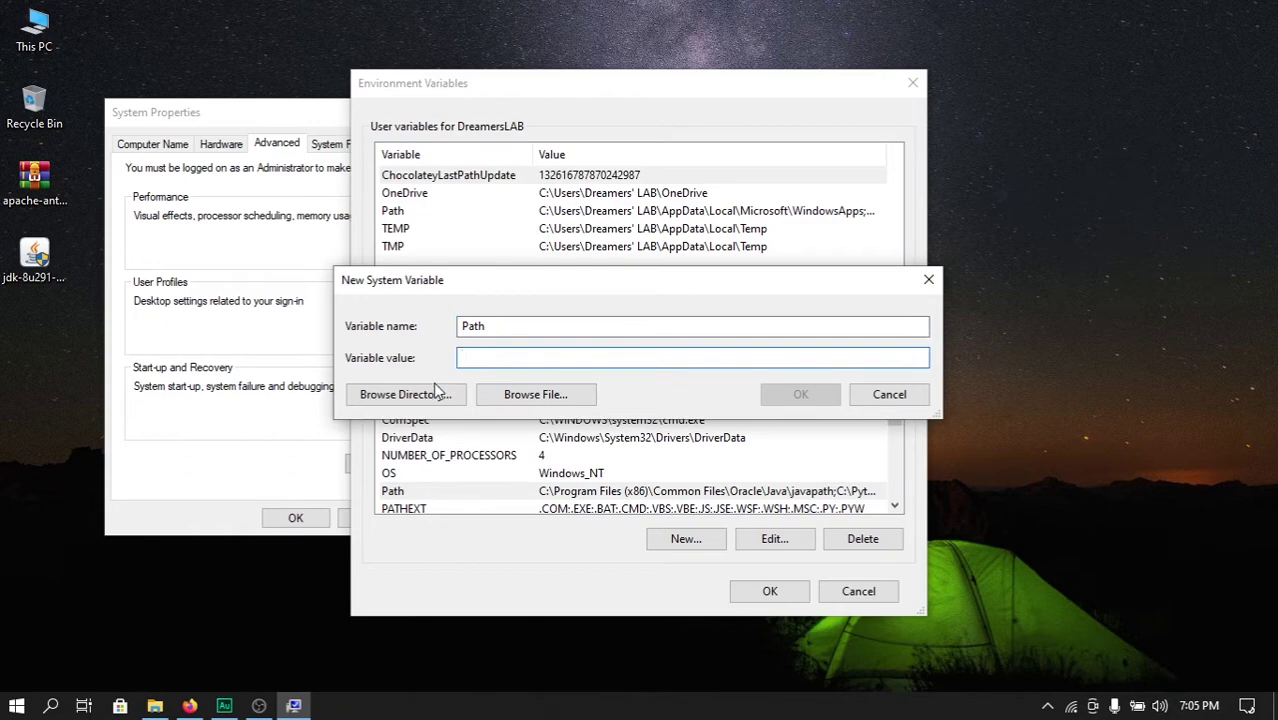
left_click(898, 394)
scroll(733, 437, "down", 1)
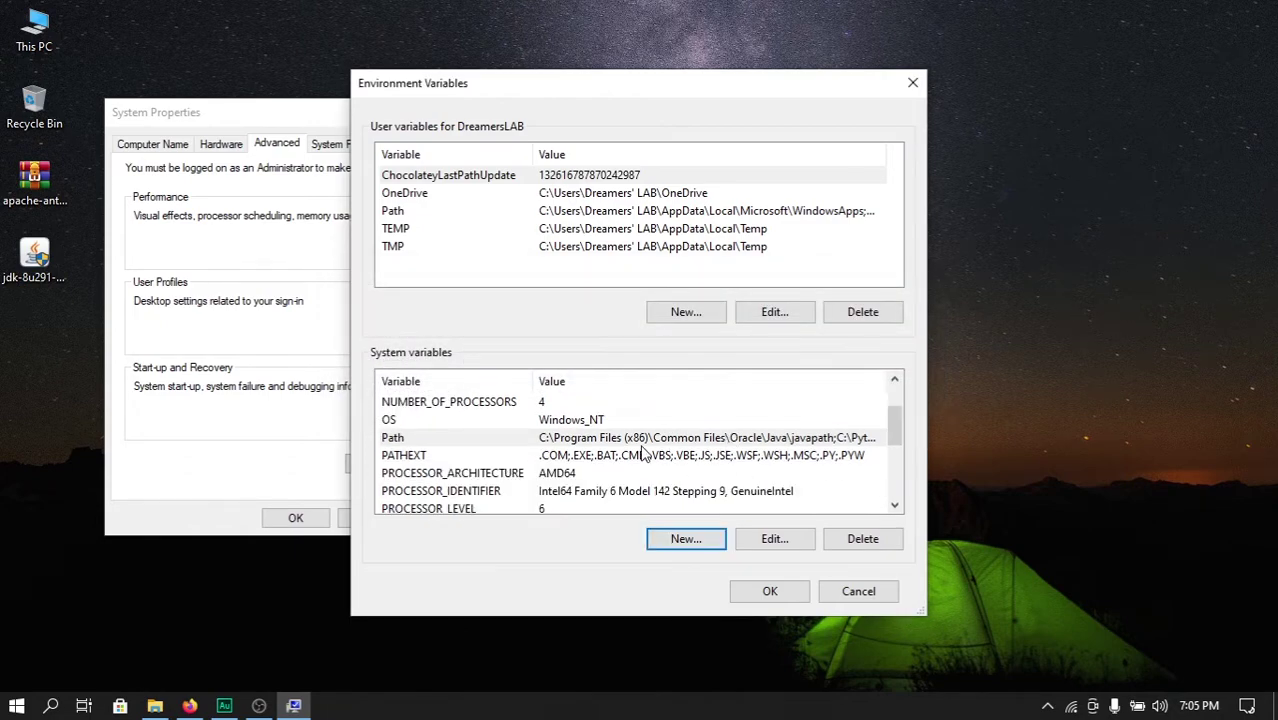
Step: Add C:\apache-ant-1.10.10\bin as a new system Path entry and save it
double_click(643, 442)
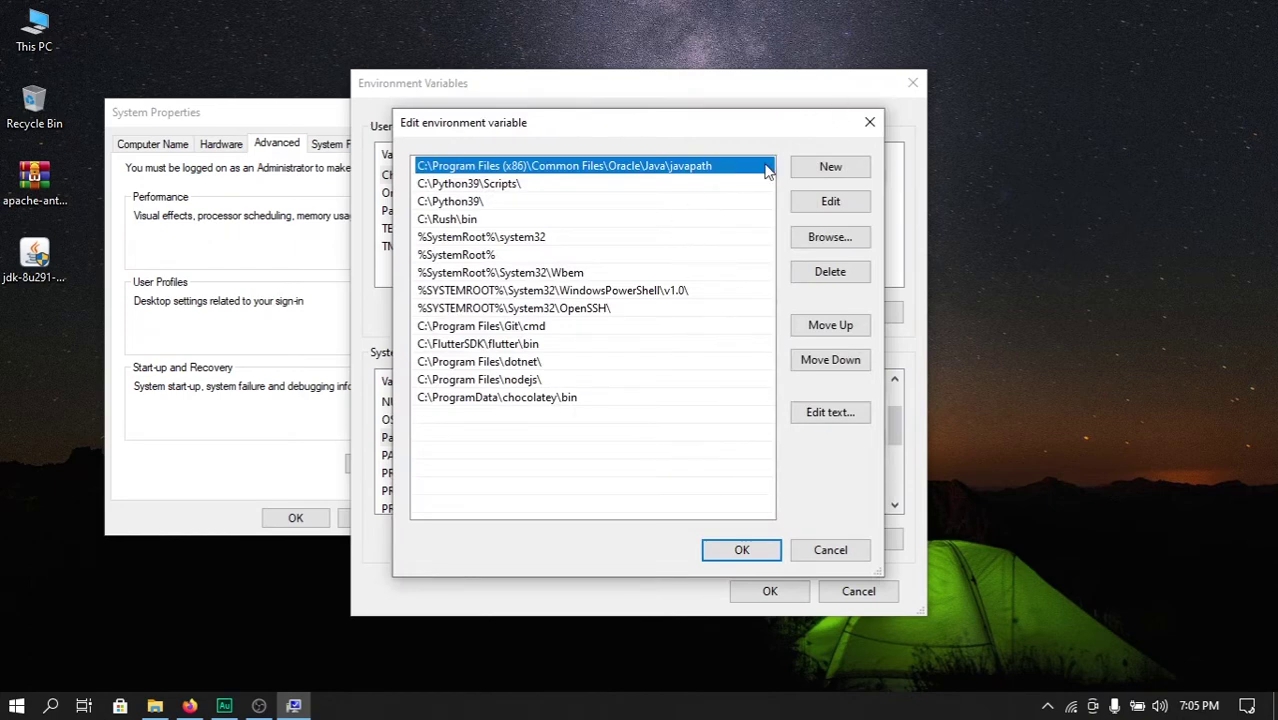
left_click(608, 425)
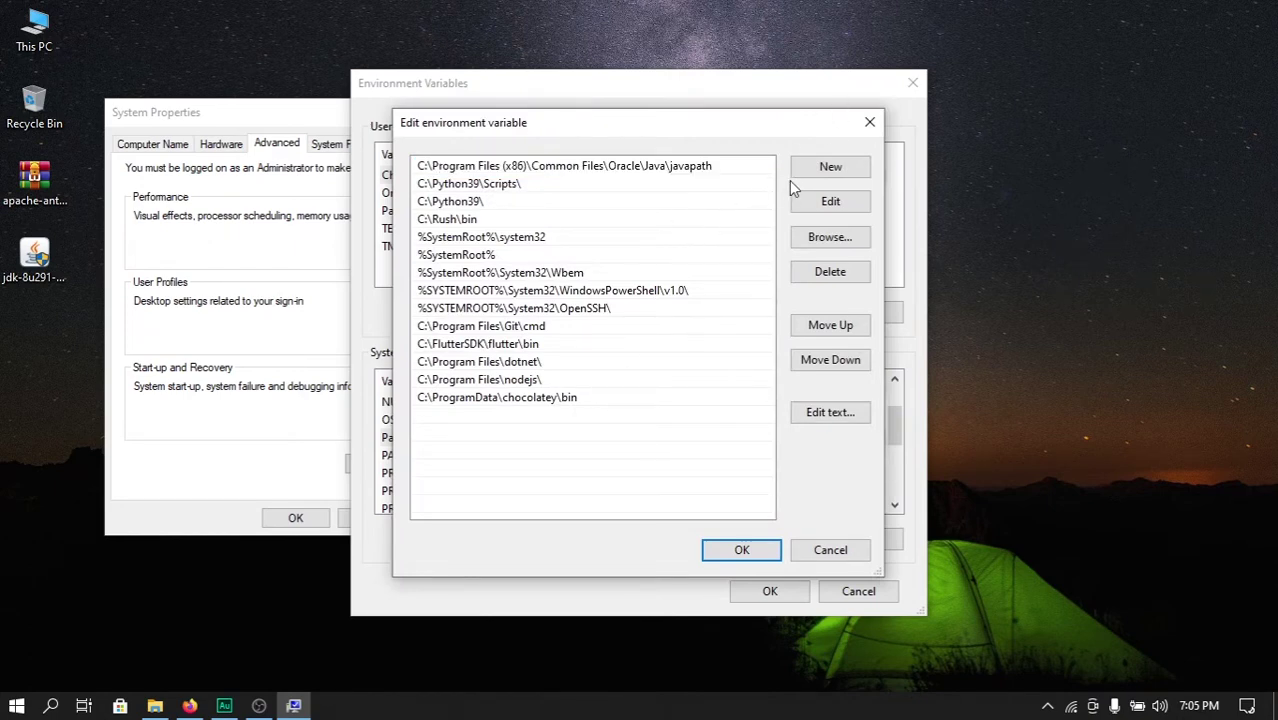
left_click(827, 166)
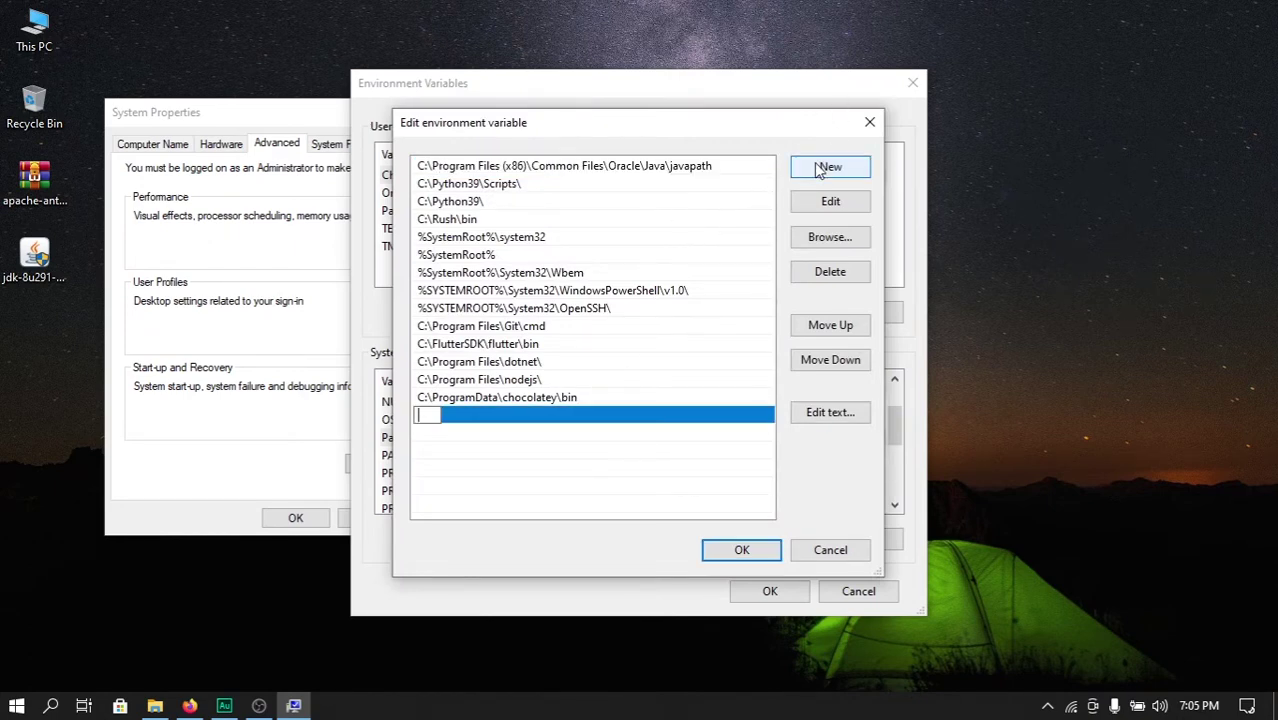
left_click(815, 243)
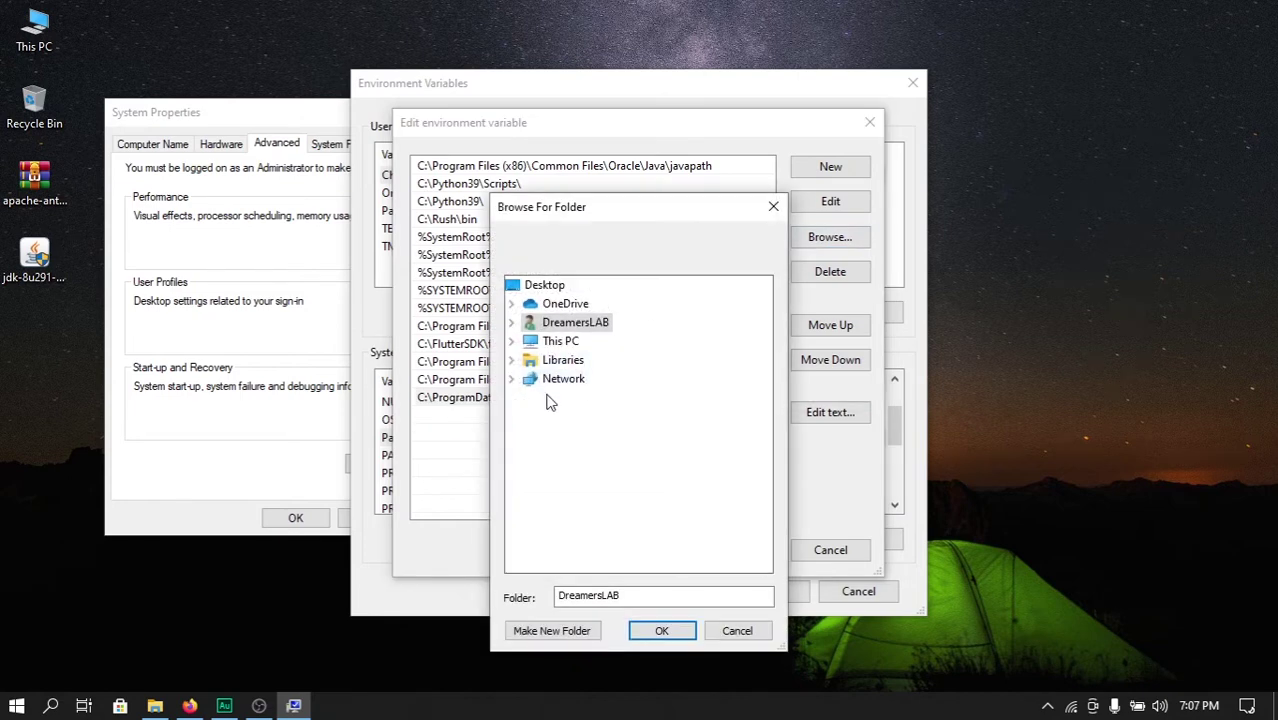
left_click(520, 342)
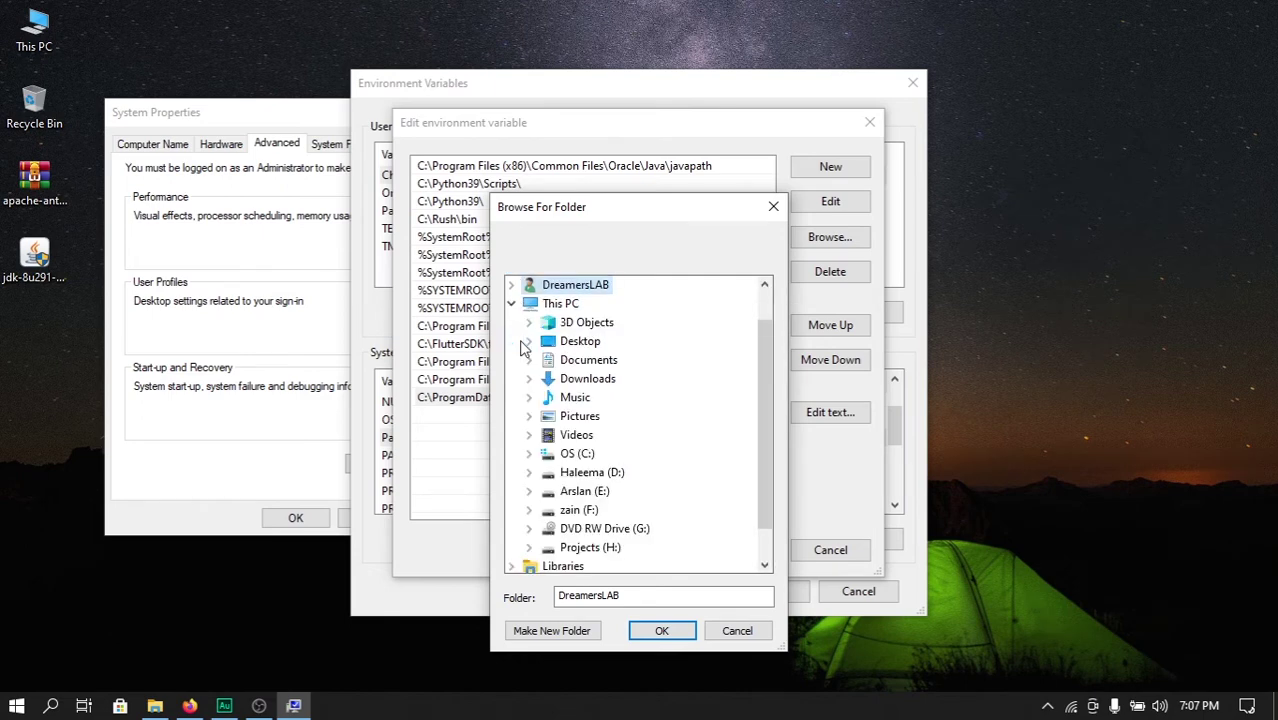
double_click(566, 455)
scroll(629, 437, "down", 1)
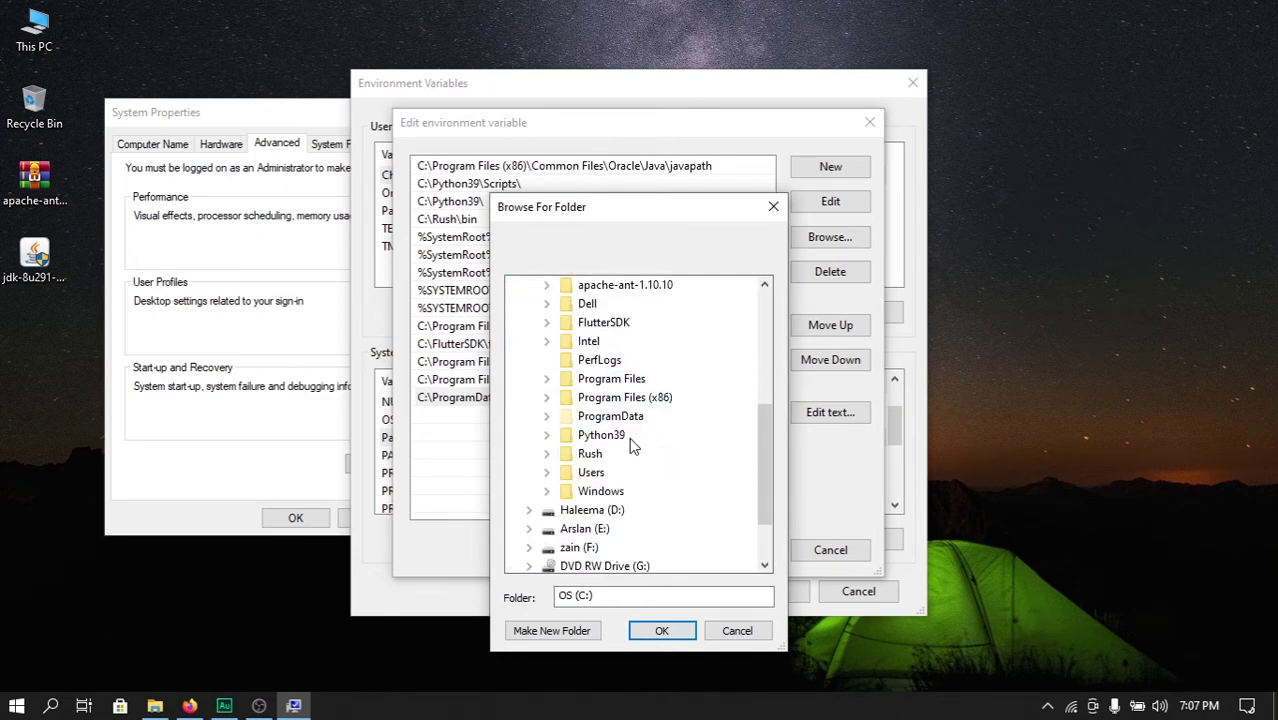
left_click(547, 285)
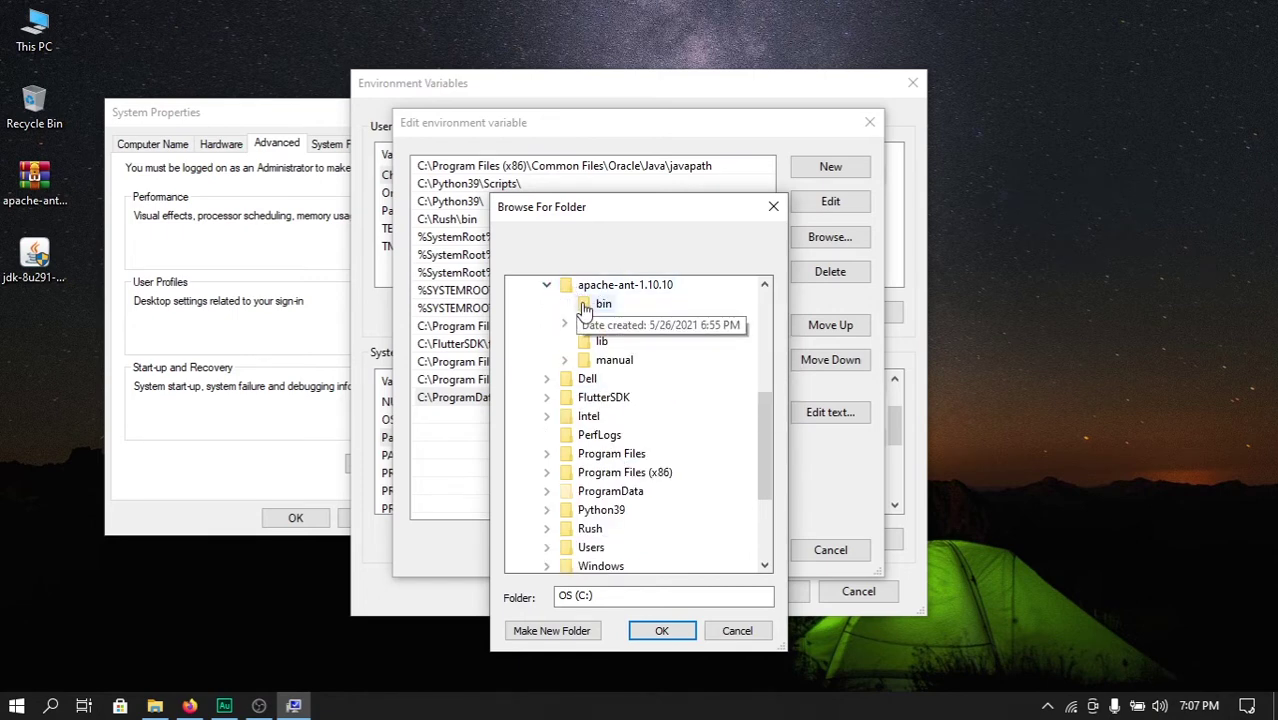
left_click(587, 306)
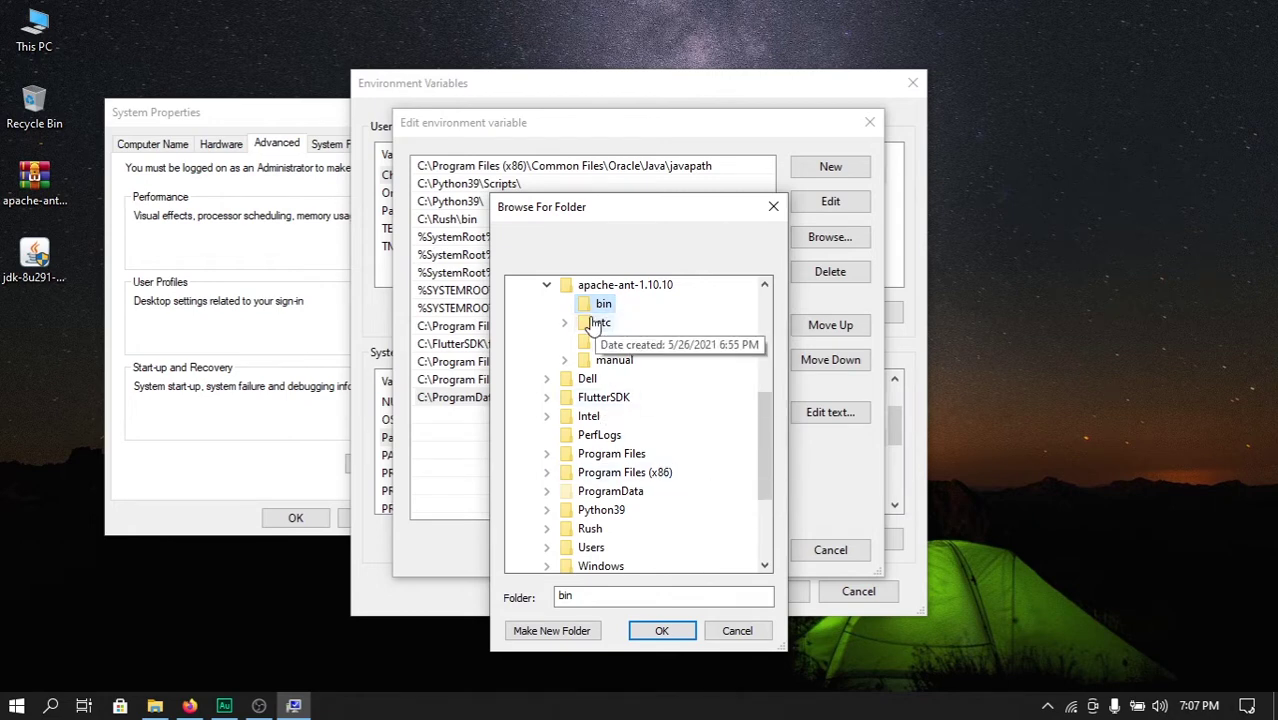
left_click(668, 631)
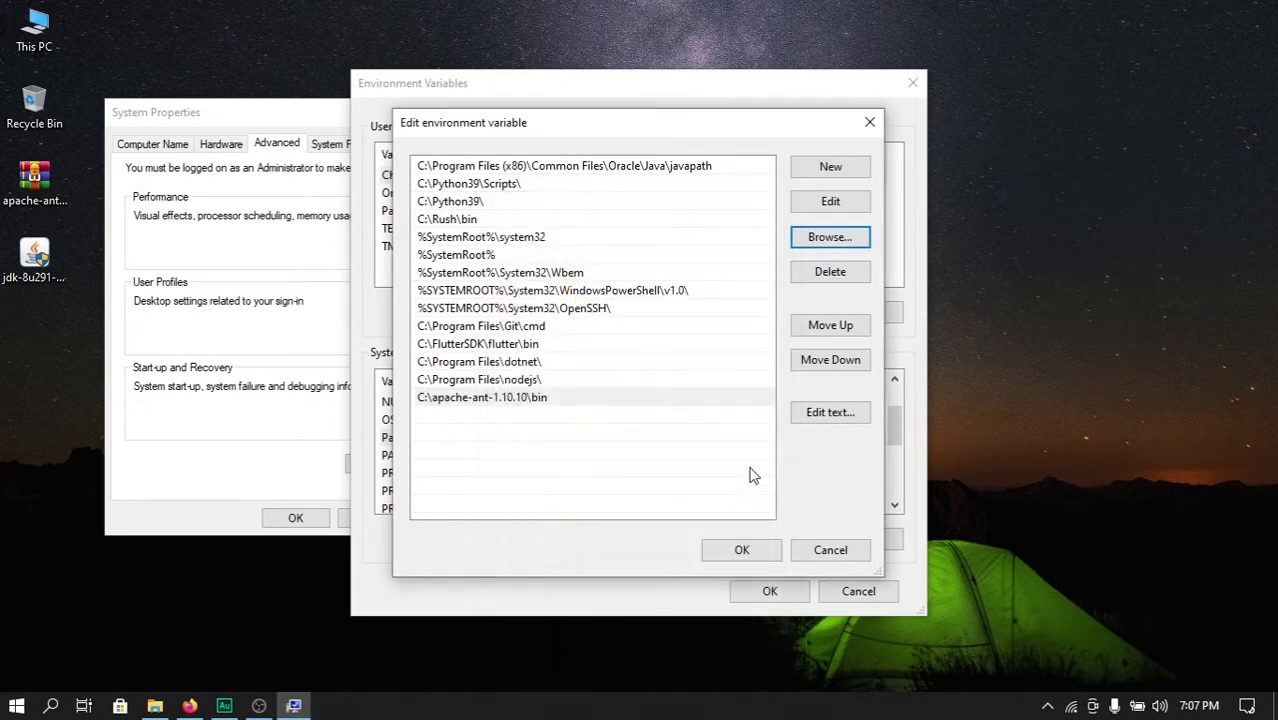
left_click(741, 552)
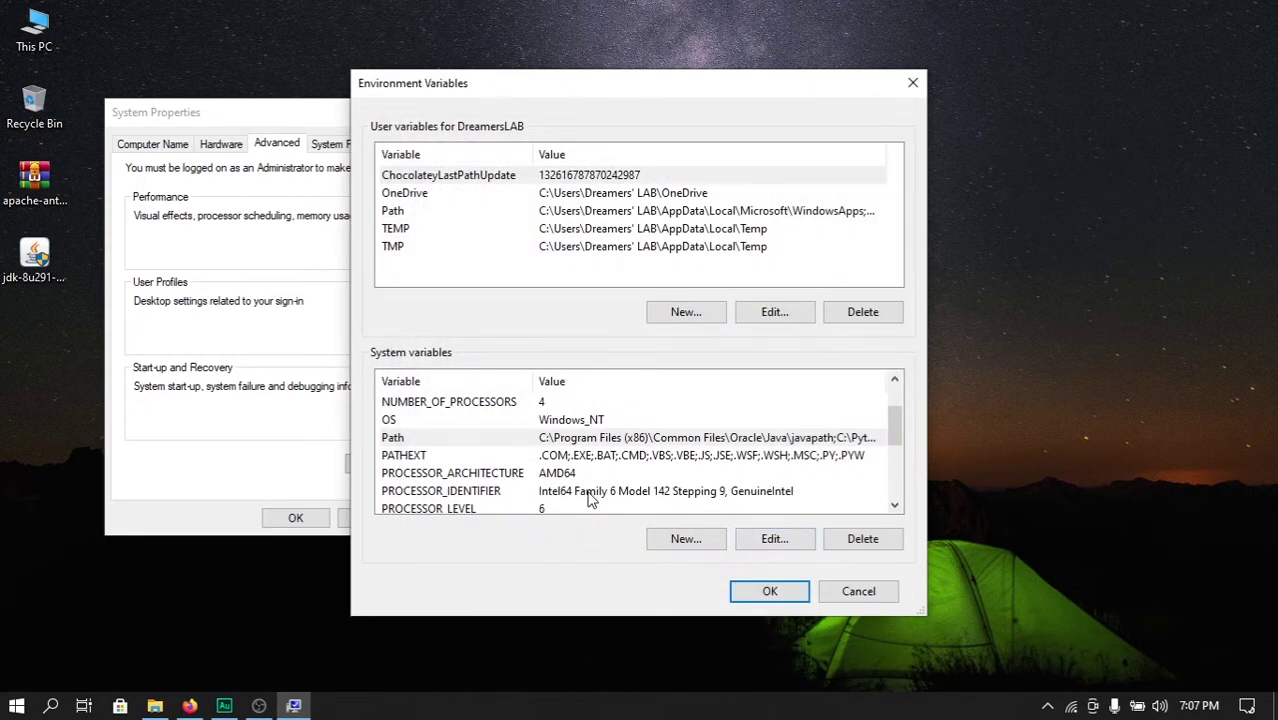
Step: Create system variable ANT_HOME with value C:\apache-ant-1.10.10, picked via the folder browser
left_click(677, 546)
type("A")
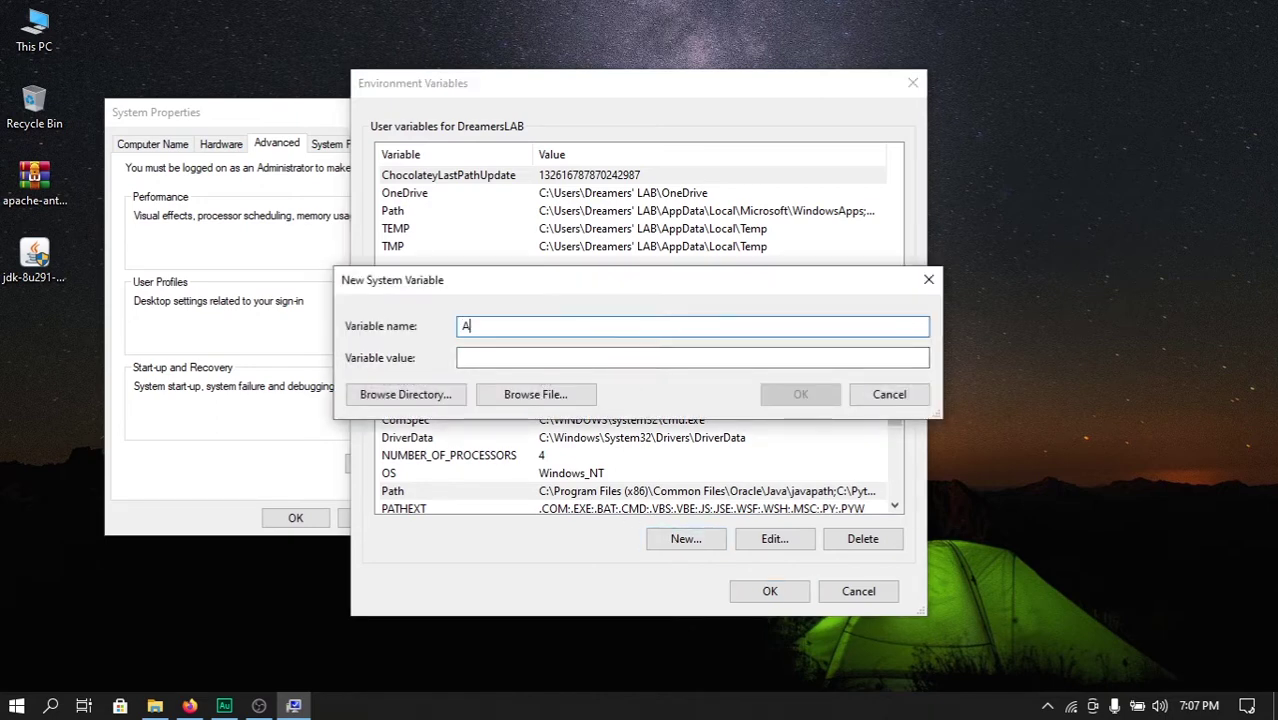
type("NT_HOME")
key("Tab")
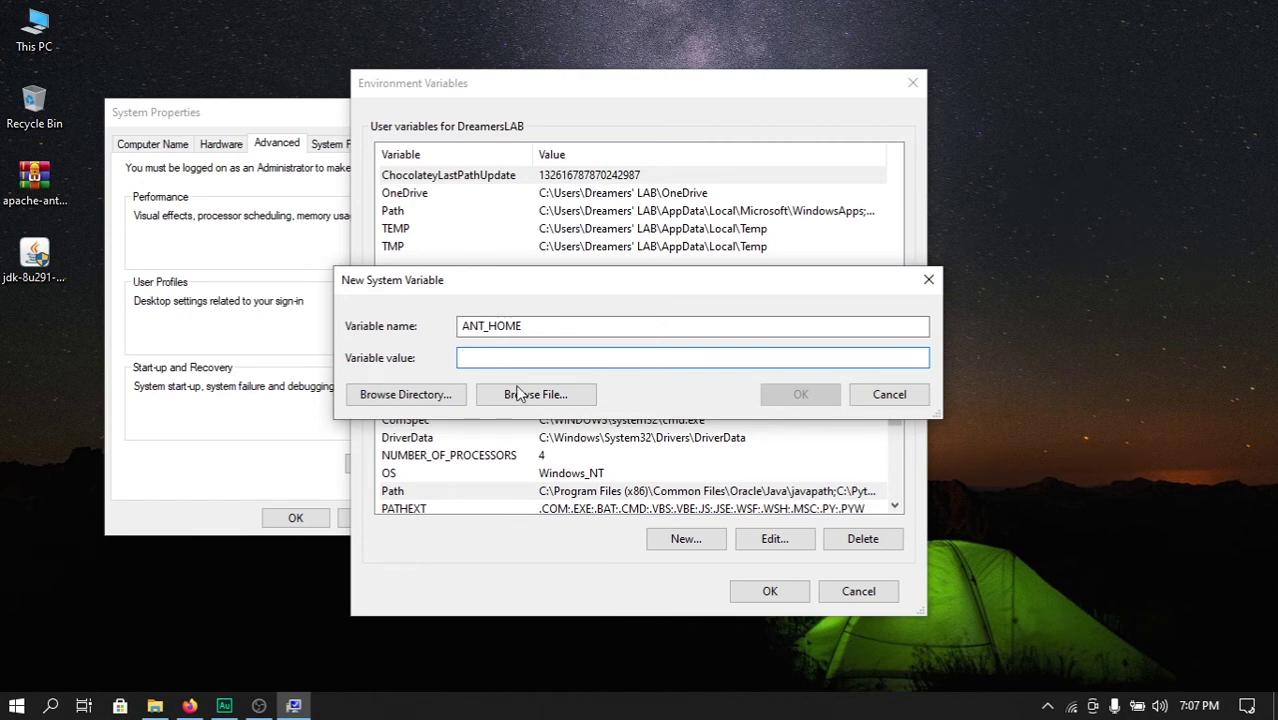
left_click(432, 396)
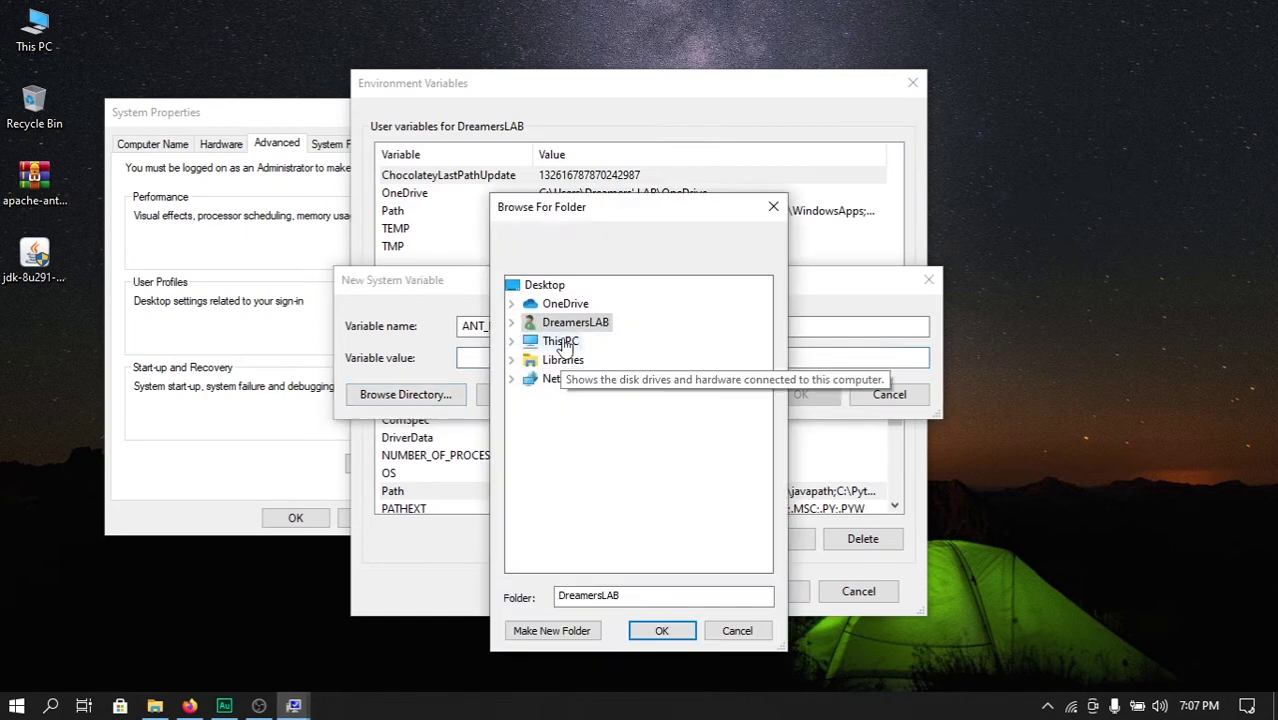
left_click(513, 342)
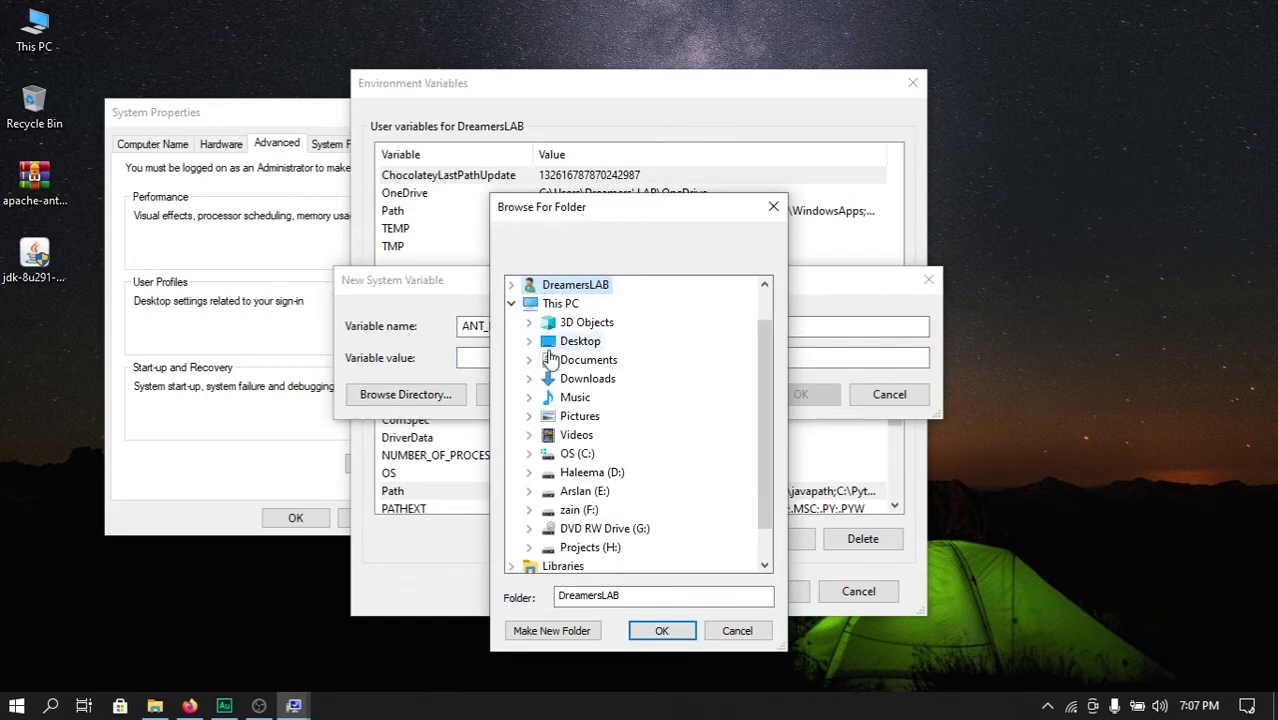
double_click(554, 456)
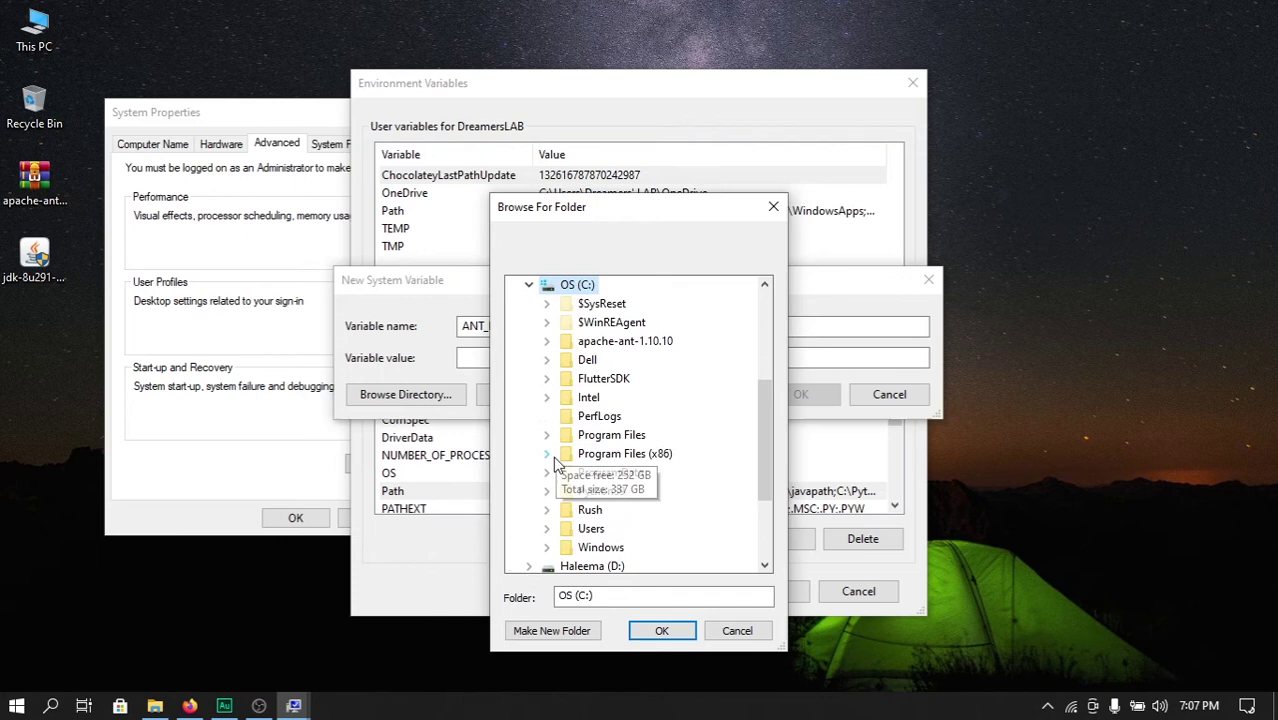
scroll(553, 456, "down", 2)
scroll(553, 456, "up", 4)
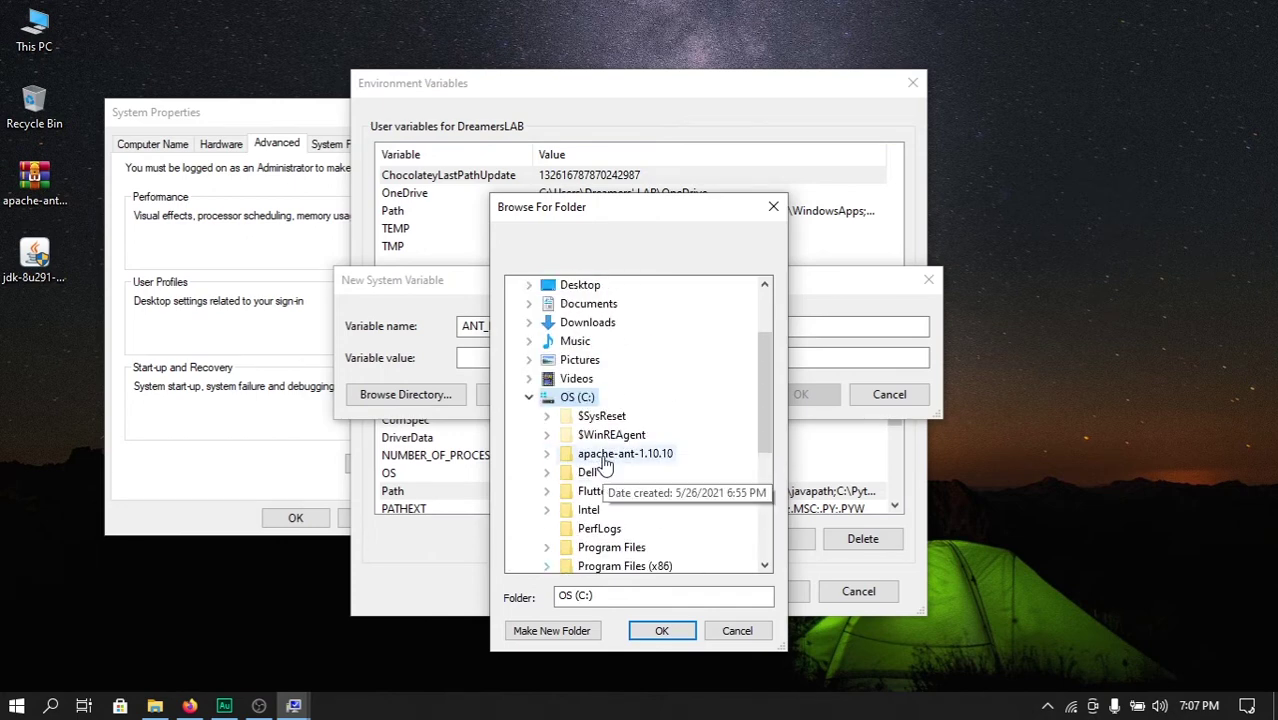
double_click(603, 457)
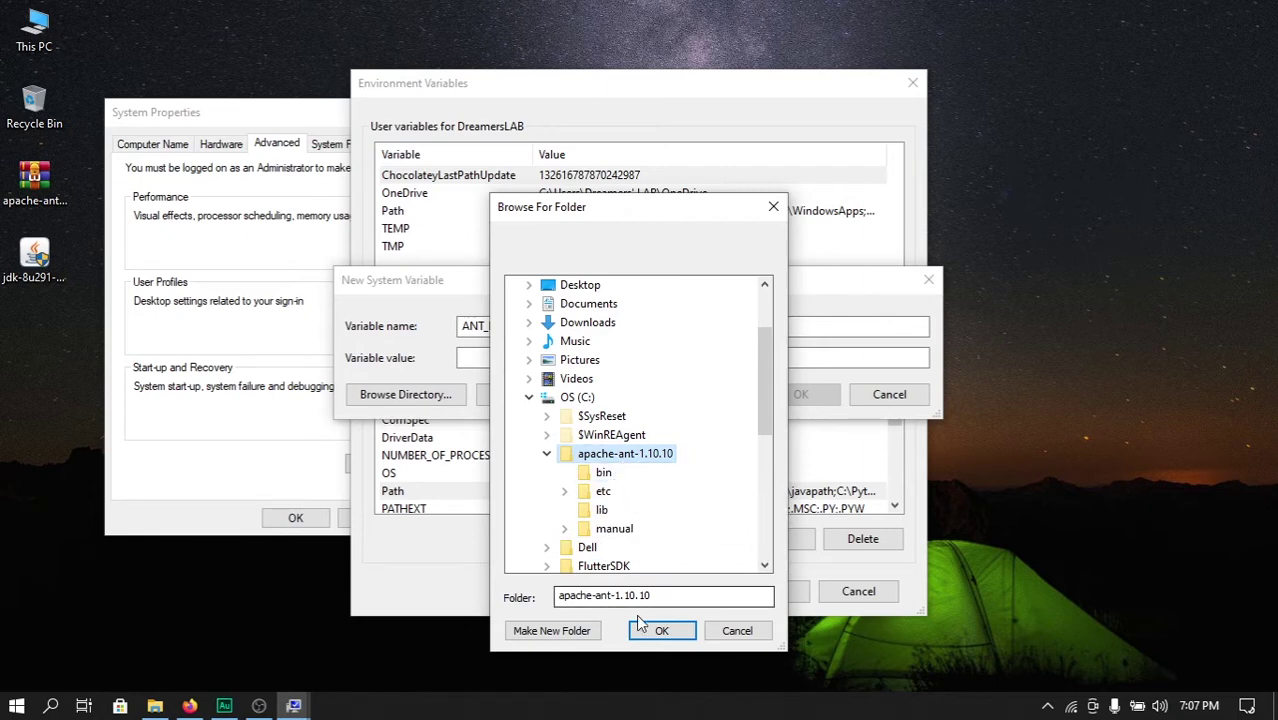
left_click(660, 630)
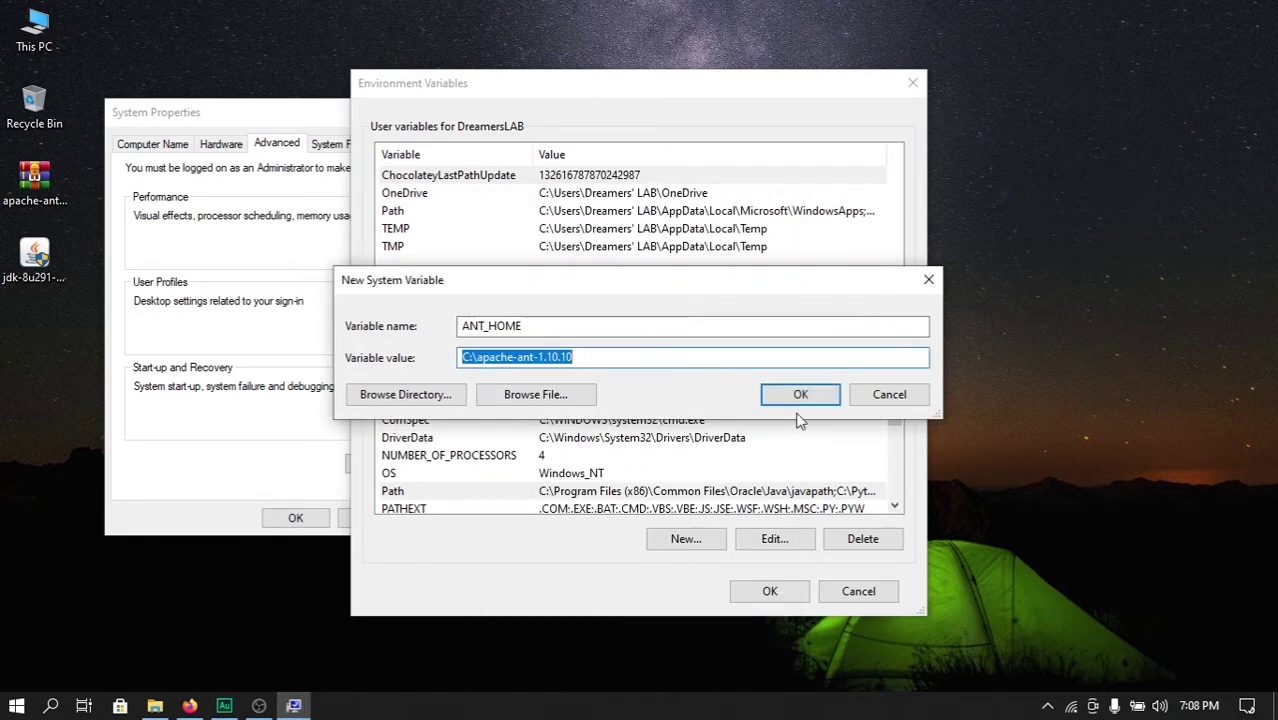
left_click(800, 395)
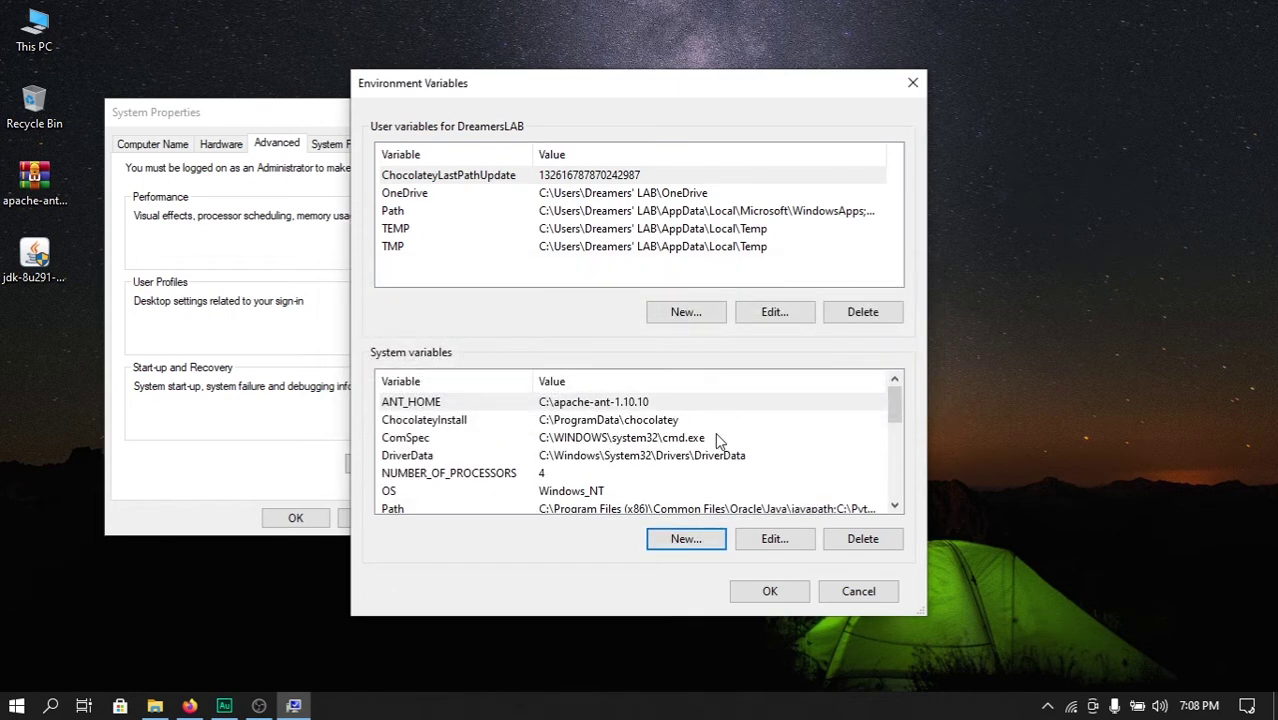
scroll(716, 438, "down", 4)
Step: Create a new system variable and name it JAVA_HOME
left_click(668, 546)
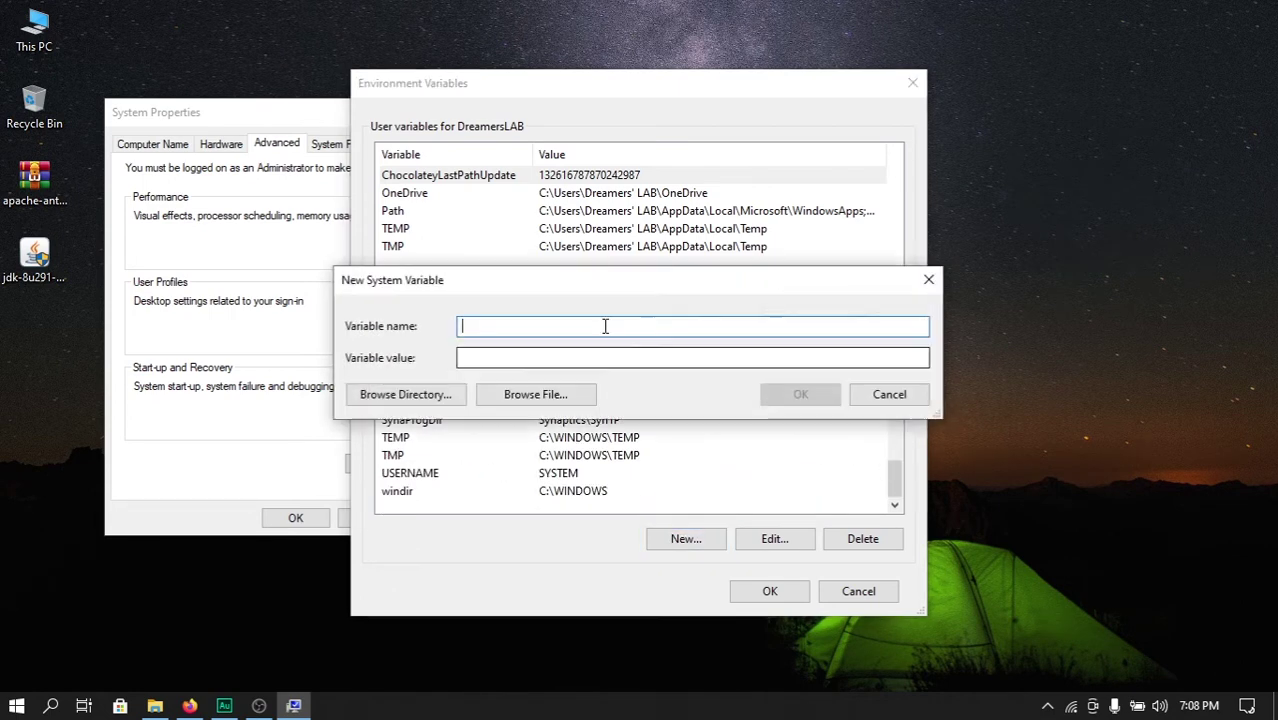
type("JAVA_")
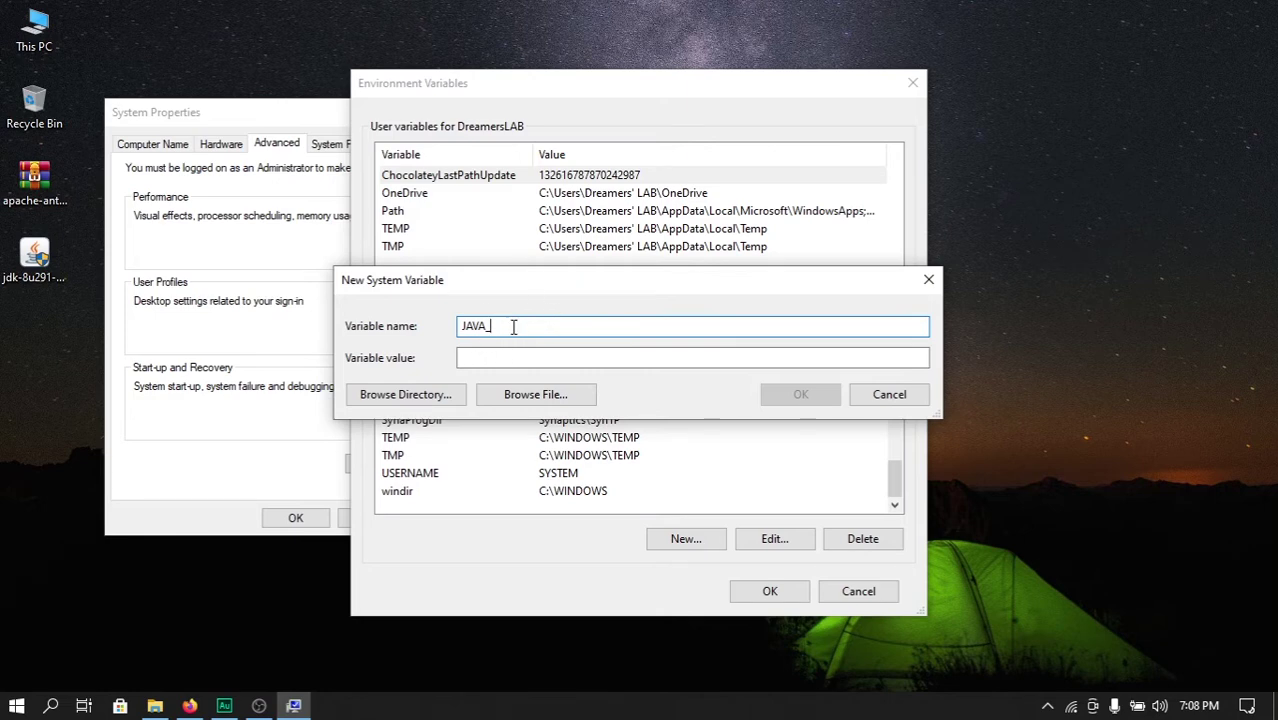
type("HOME")
left_click(542, 362)
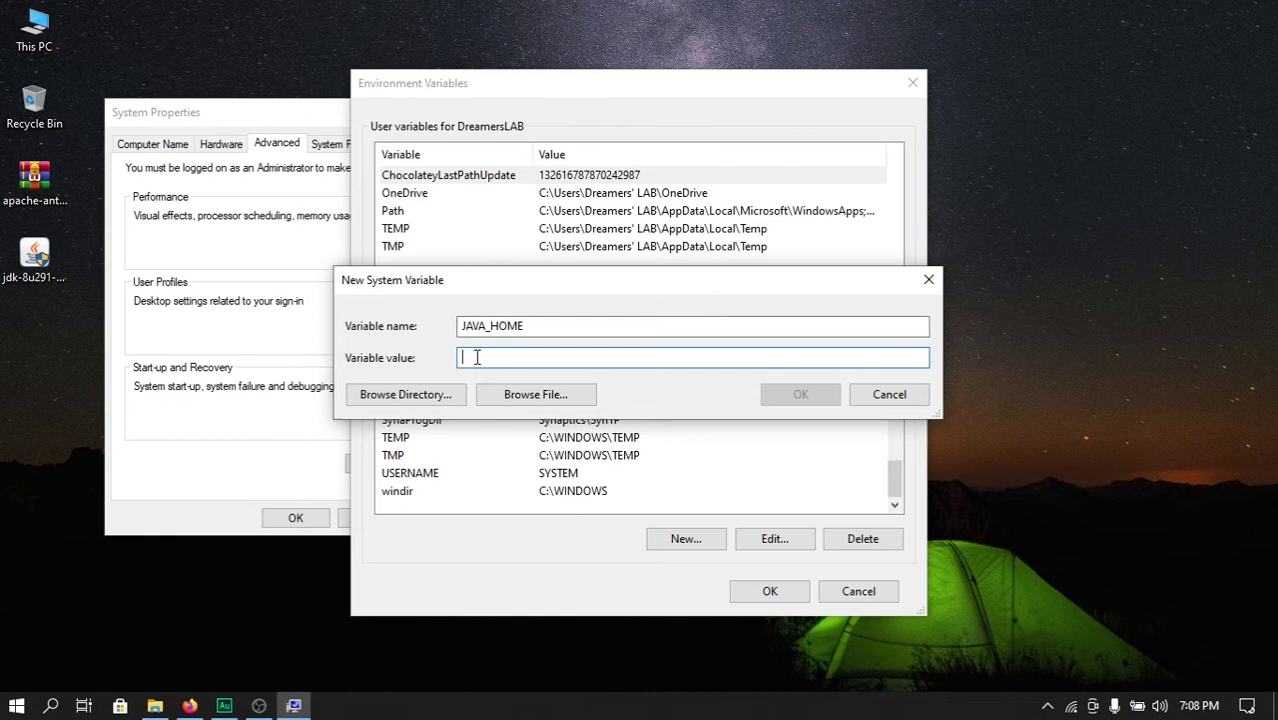
Step: Set JAVA_HOME's value to C:\Program Files\Java\jdk1.8.0_291 and save the variable
left_click(446, 396)
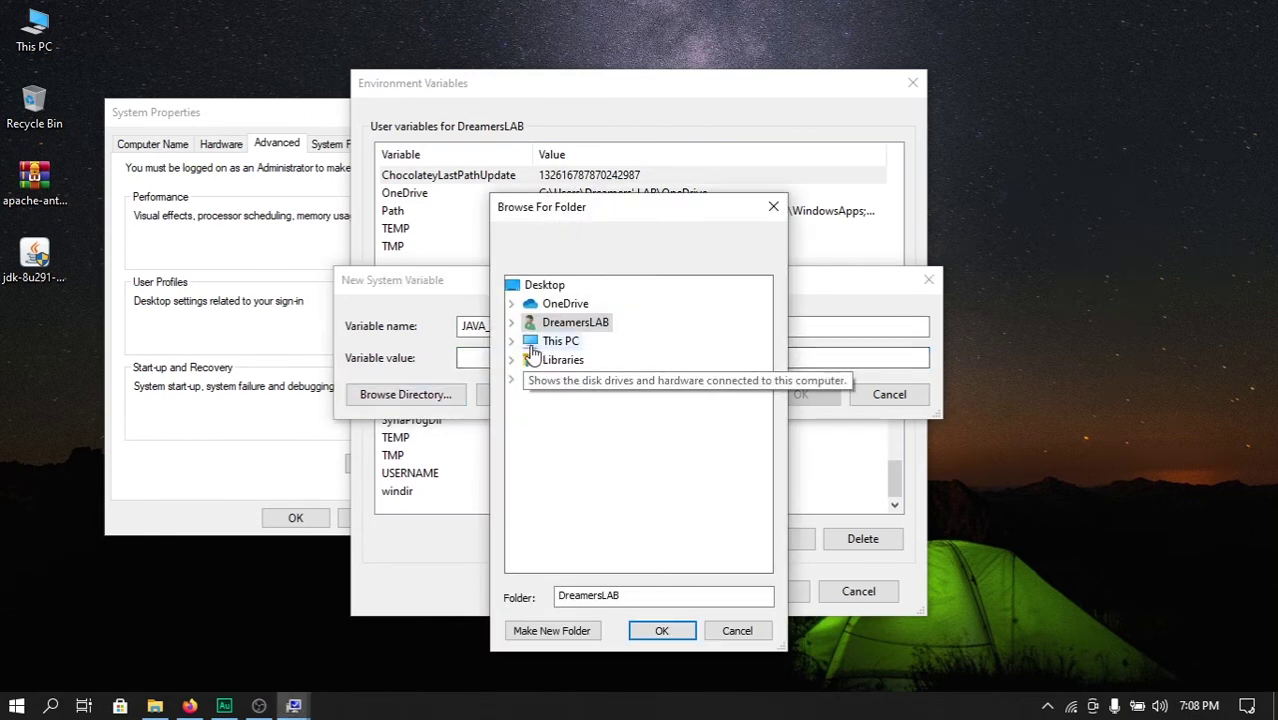
left_click(513, 341)
scroll(545, 430, "down", 1)
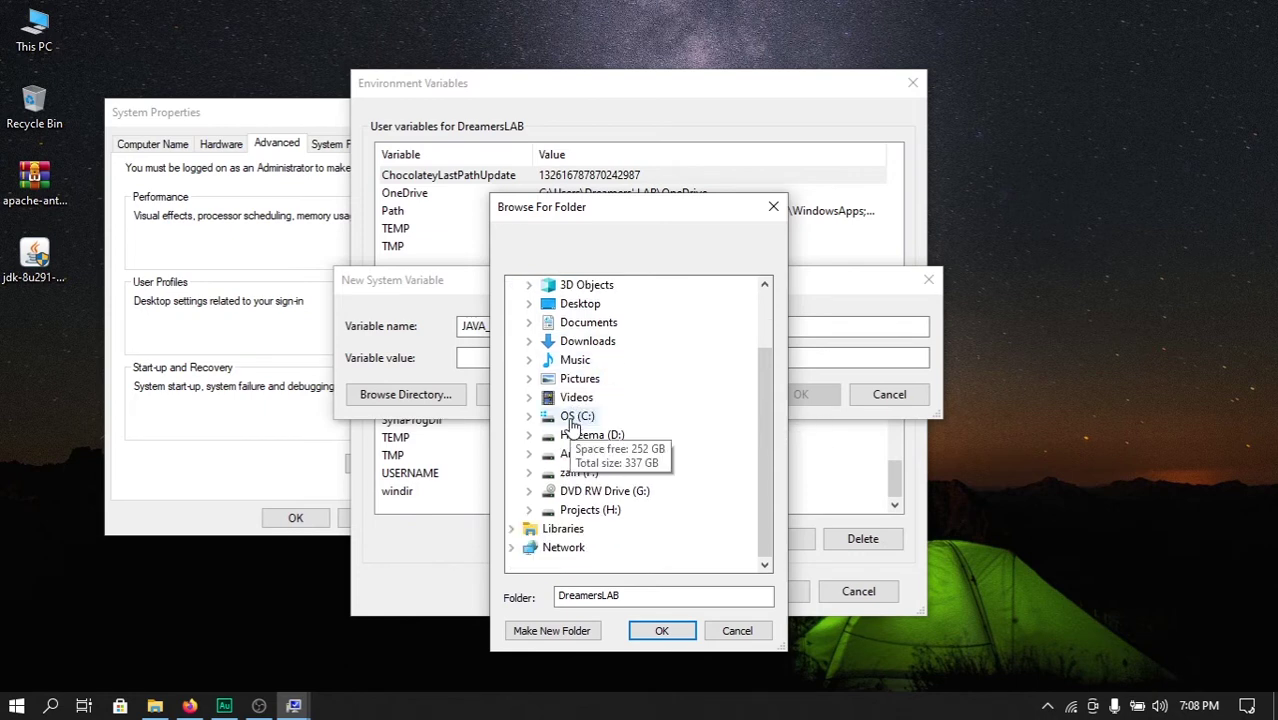
left_click(560, 417)
double_click(560, 417)
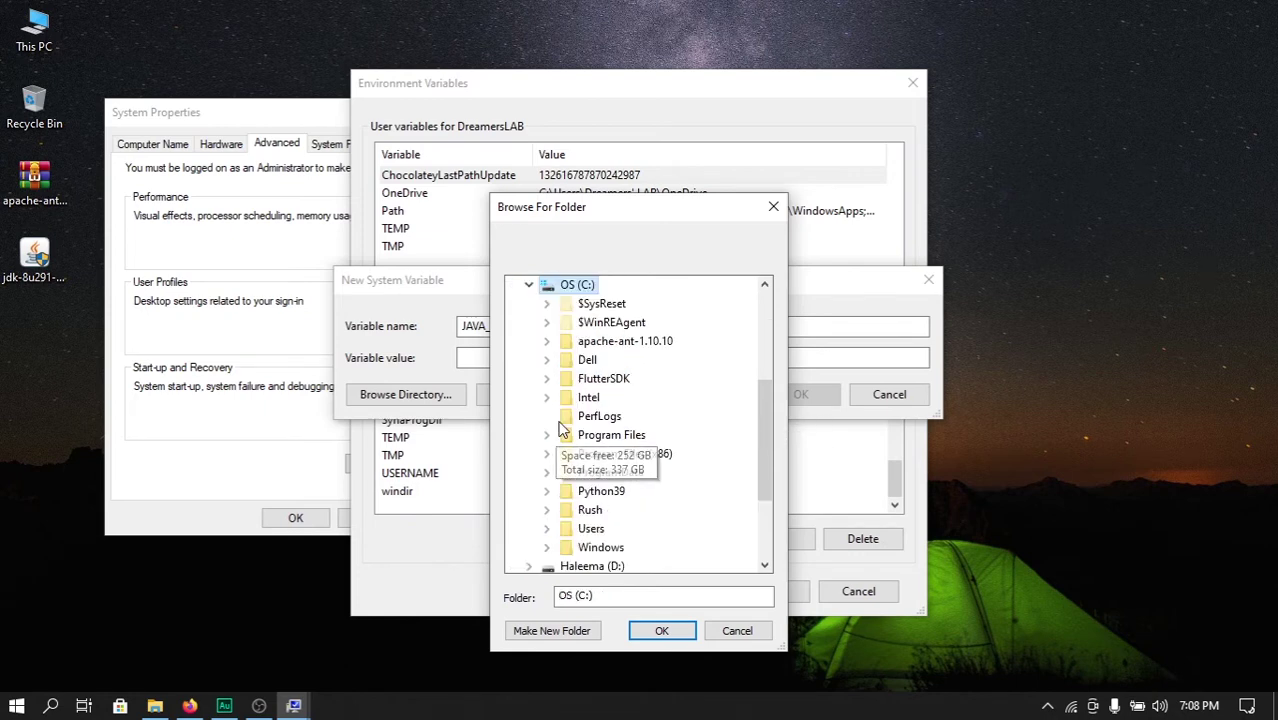
scroll(615, 380, "down", 1)
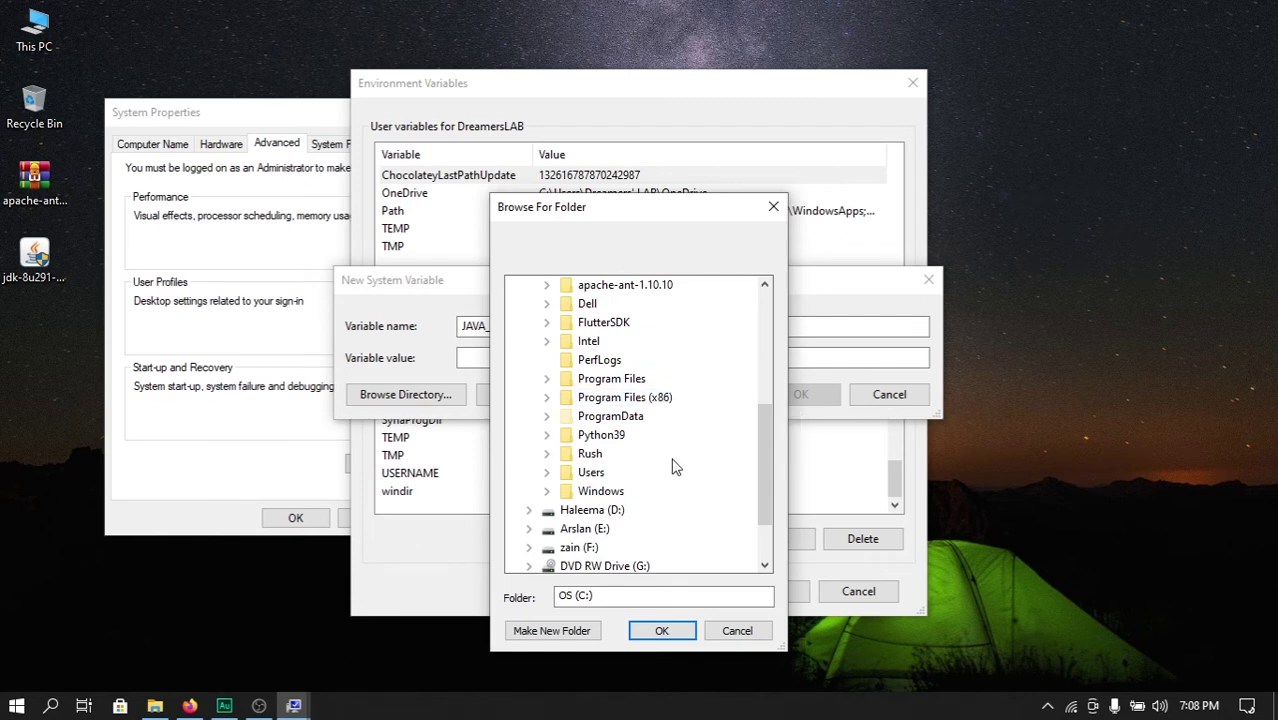
double_click(632, 399)
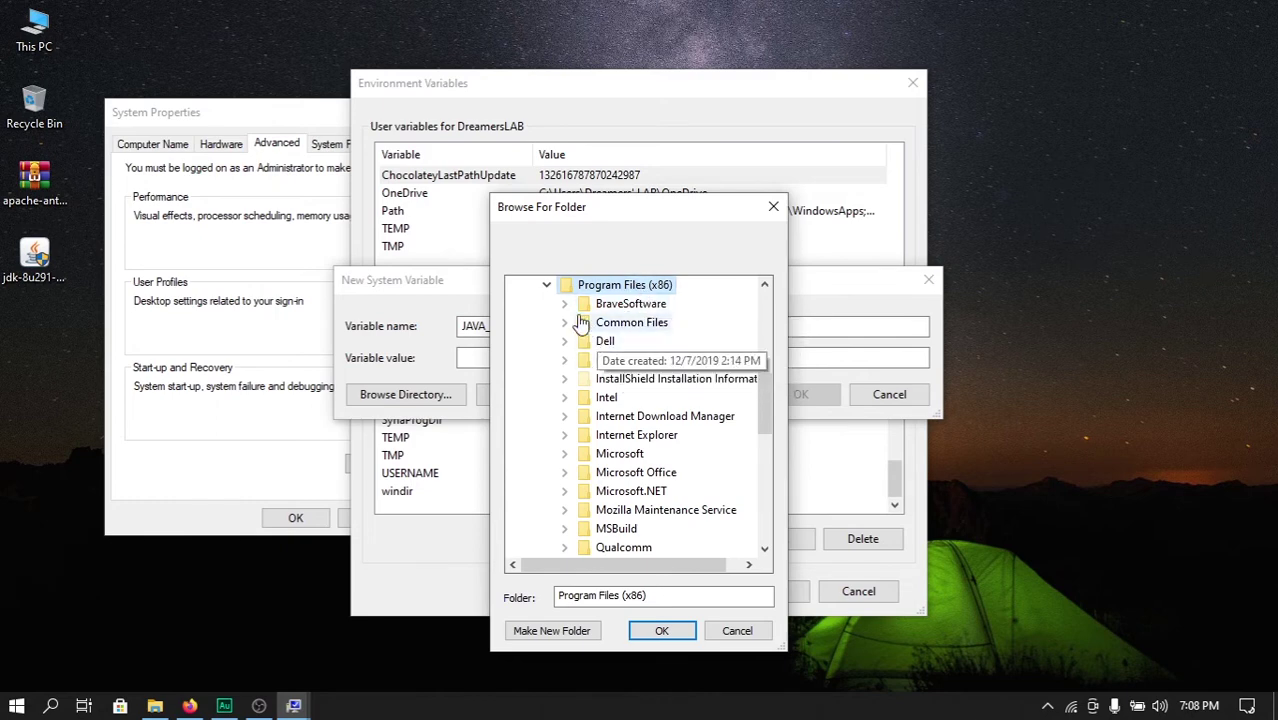
left_click(548, 287)
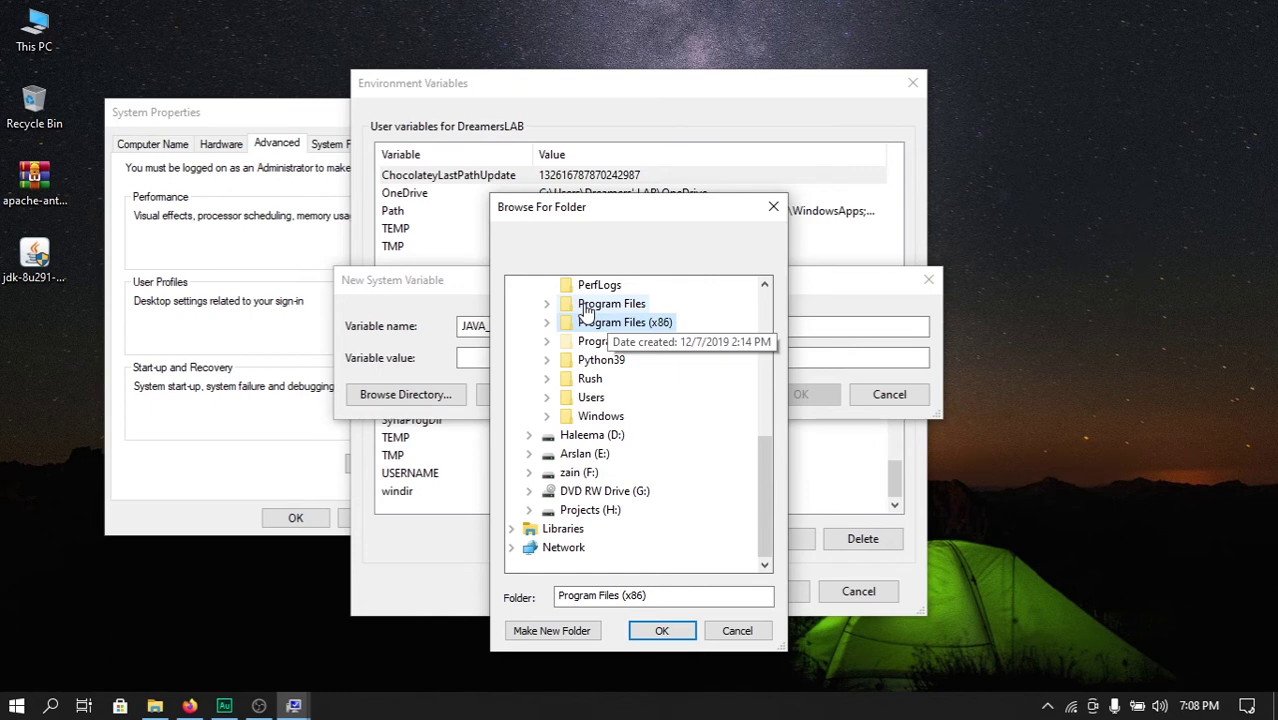
double_click(586, 306)
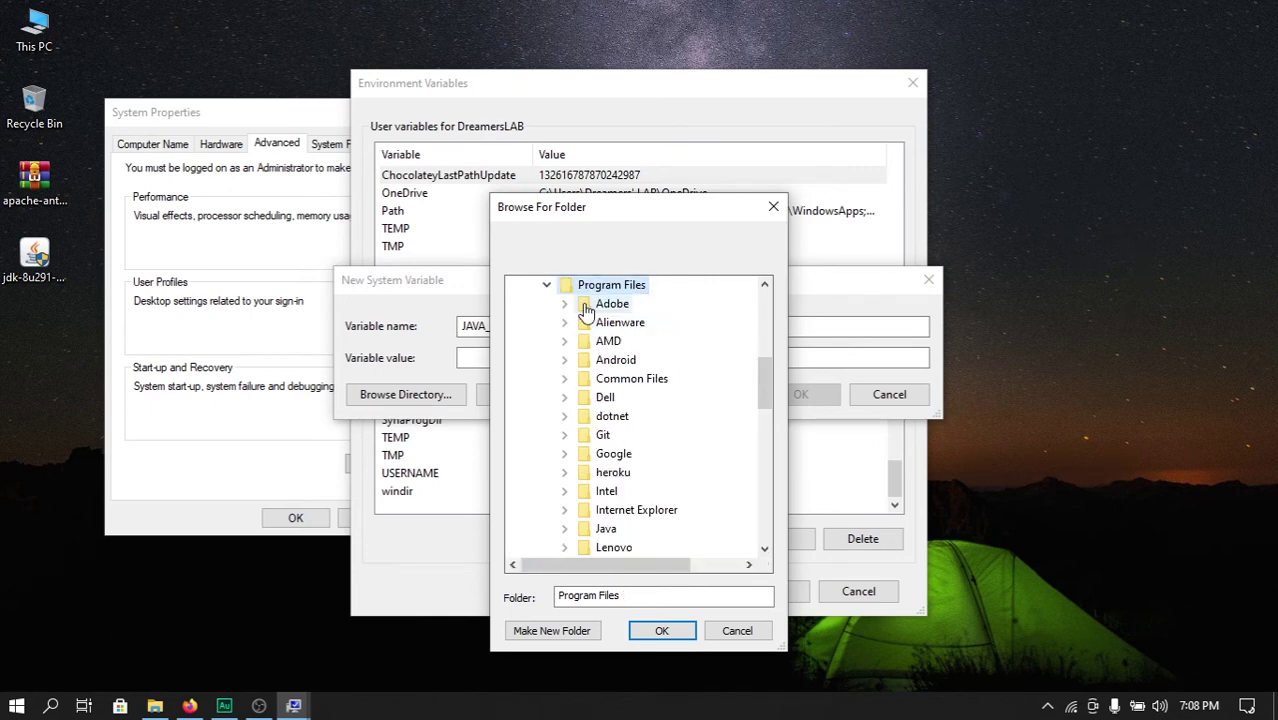
scroll(604, 405, "down", 4)
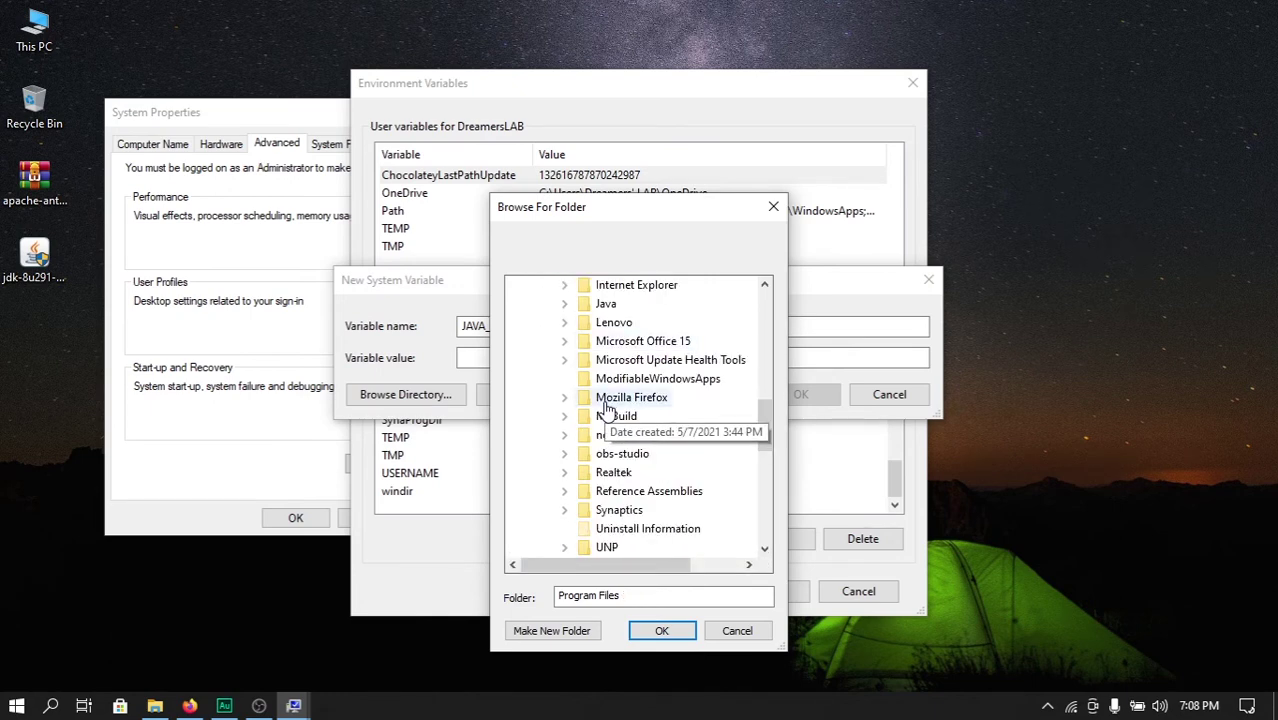
double_click(607, 308)
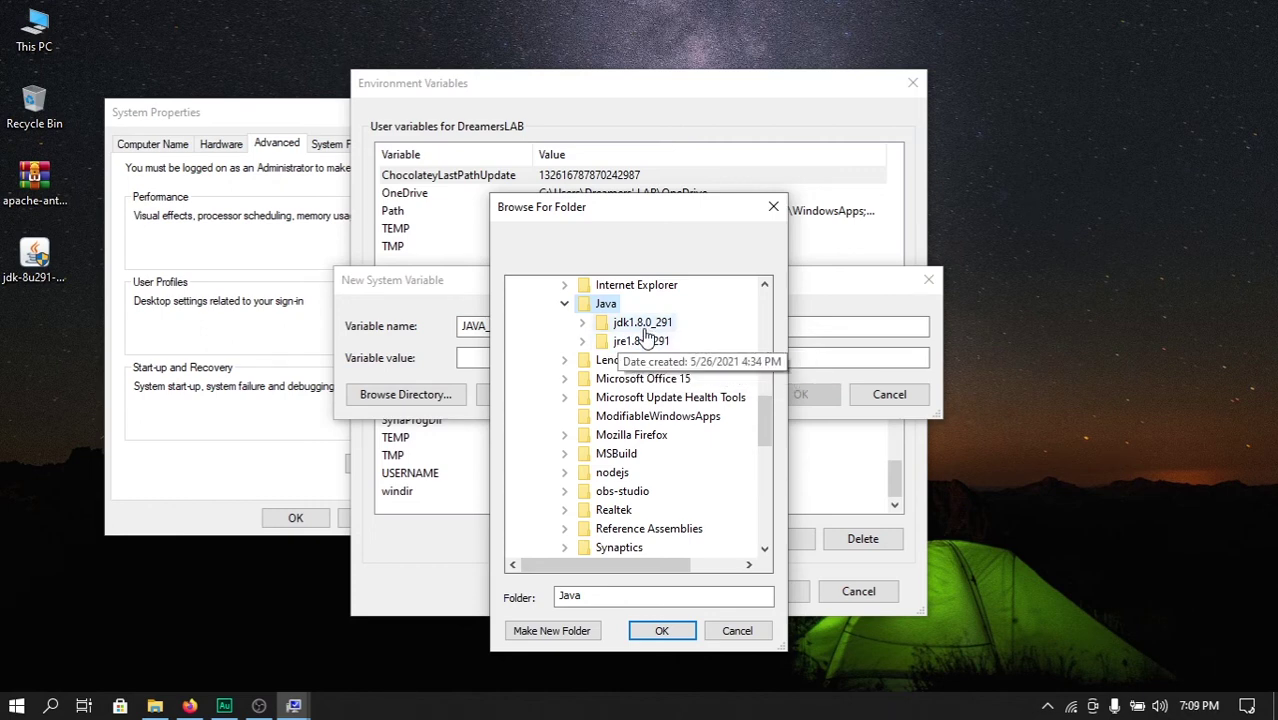
double_click(645, 330)
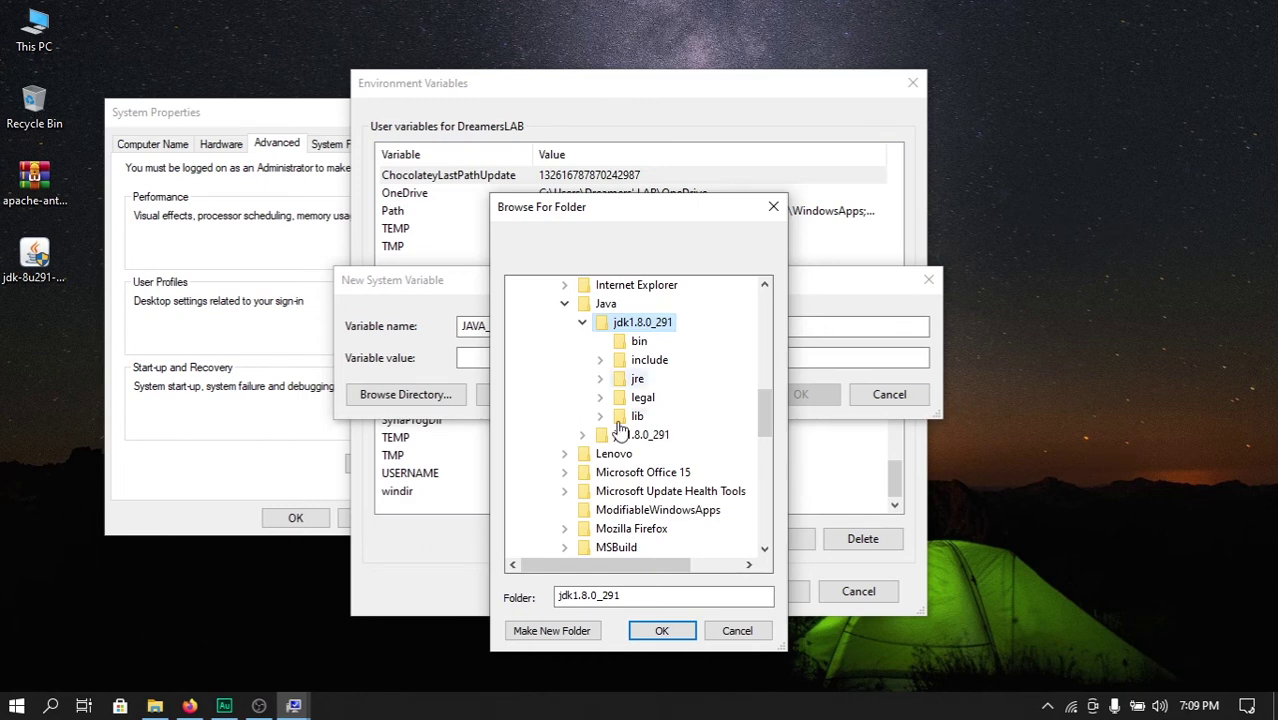
left_click(661, 630)
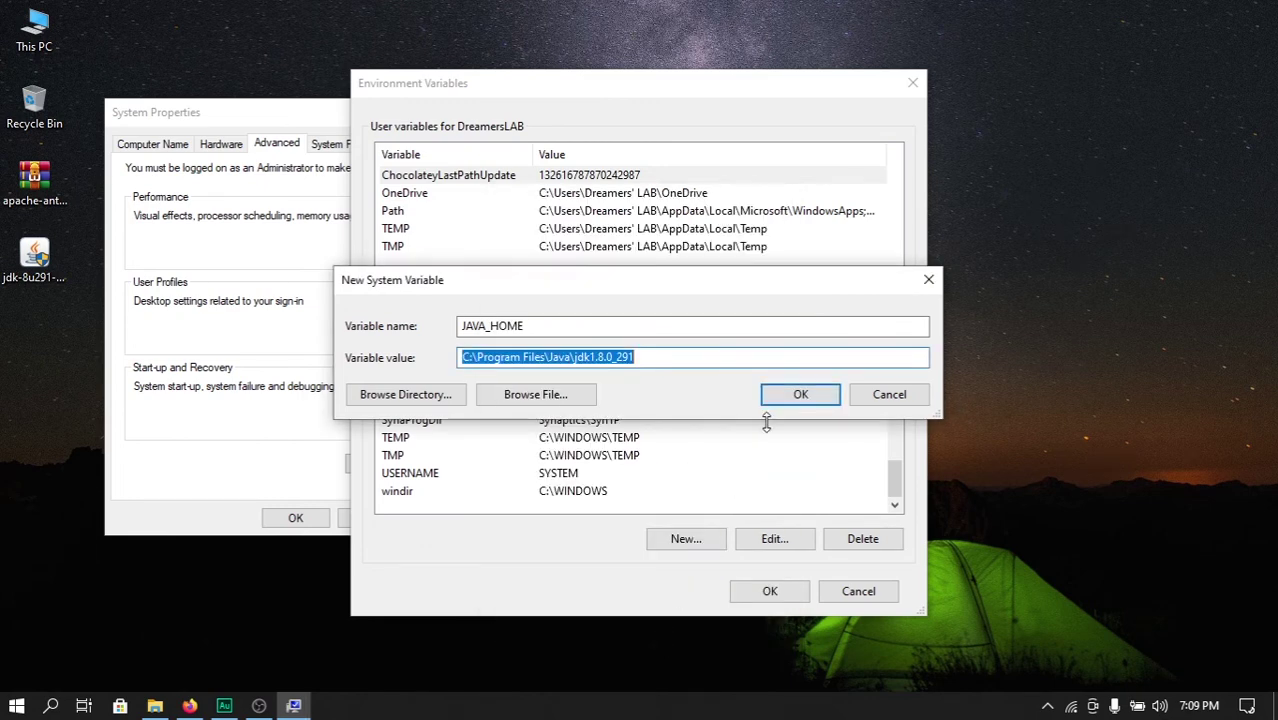
left_click(805, 395)
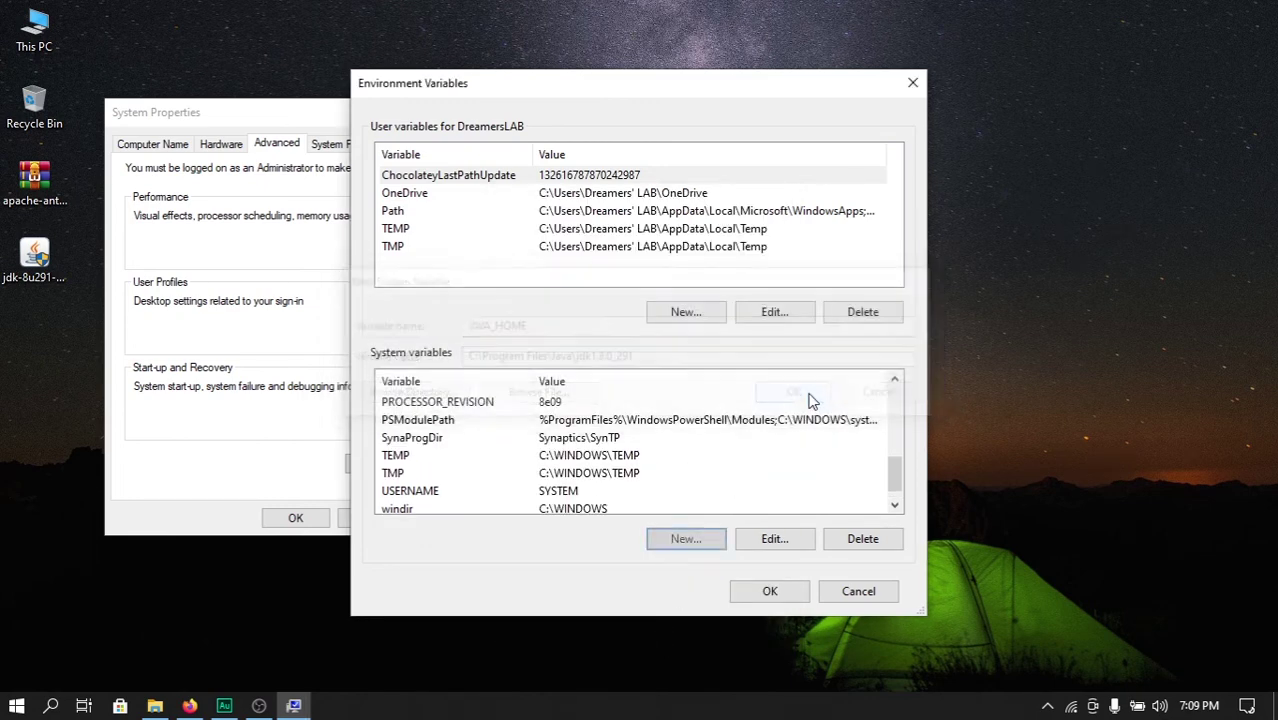
Step: Confirm and close the Environment Variables and System Properties windows
left_click(767, 594)
left_click(292, 524)
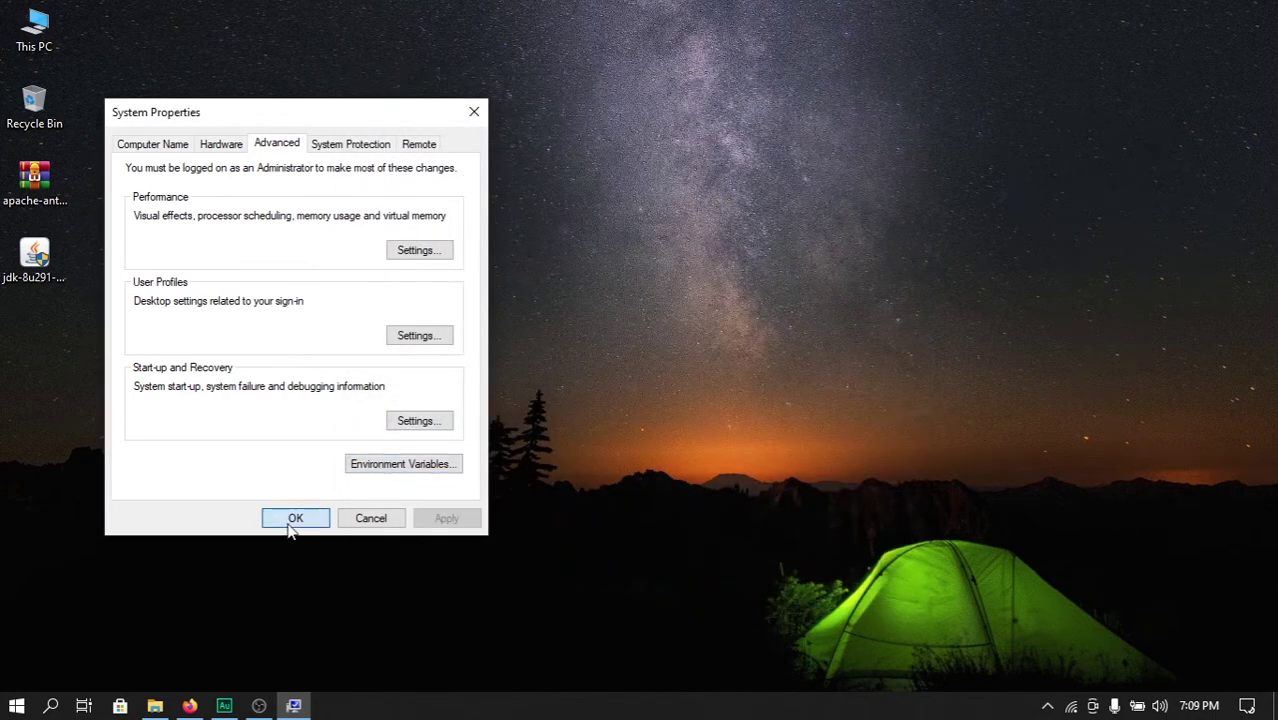
right_click(571, 334)
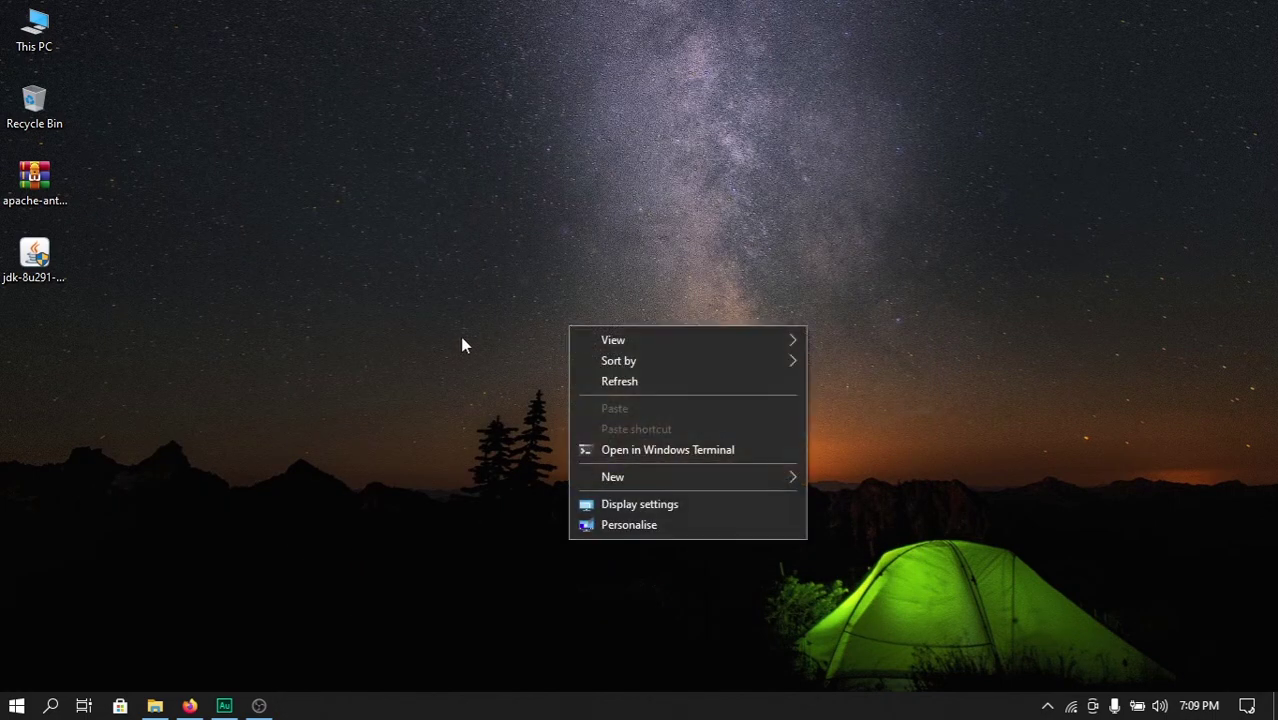
left_click(460, 344)
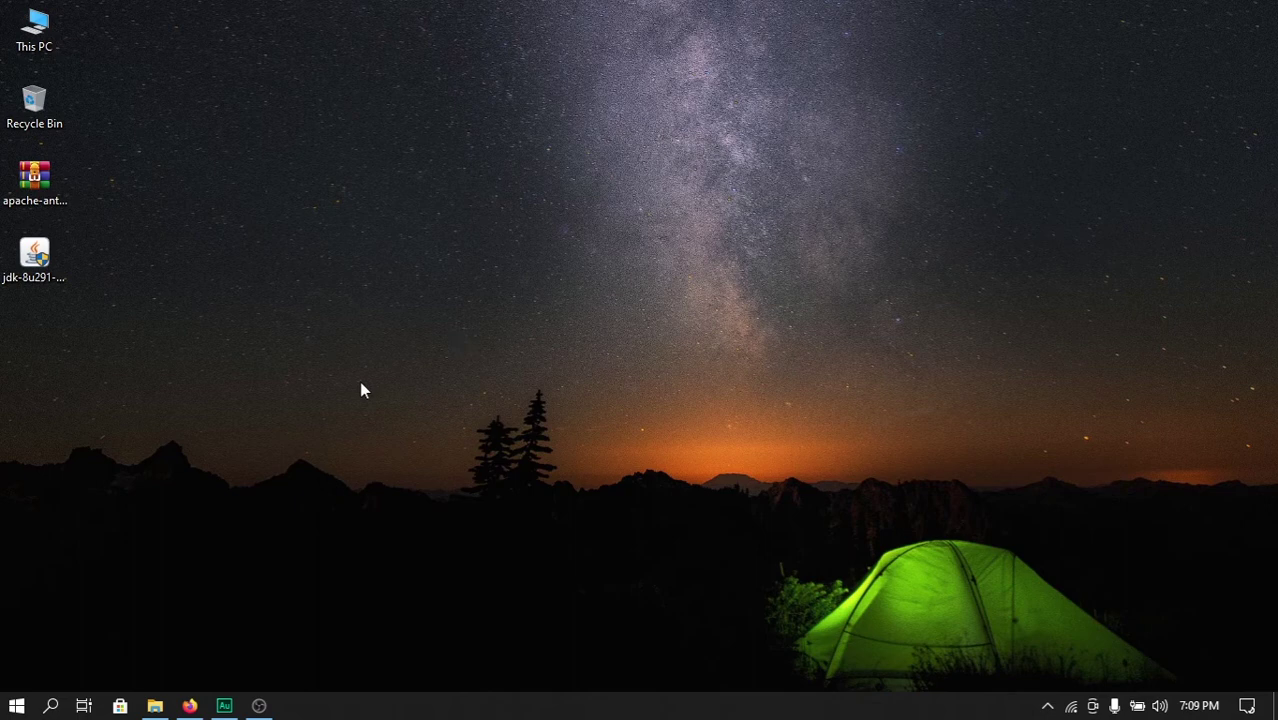
Step: Open Command Prompt and run 'ant -version' to confirm Ant 1.10.10 is installed
left_click(51, 706)
type("cmd")
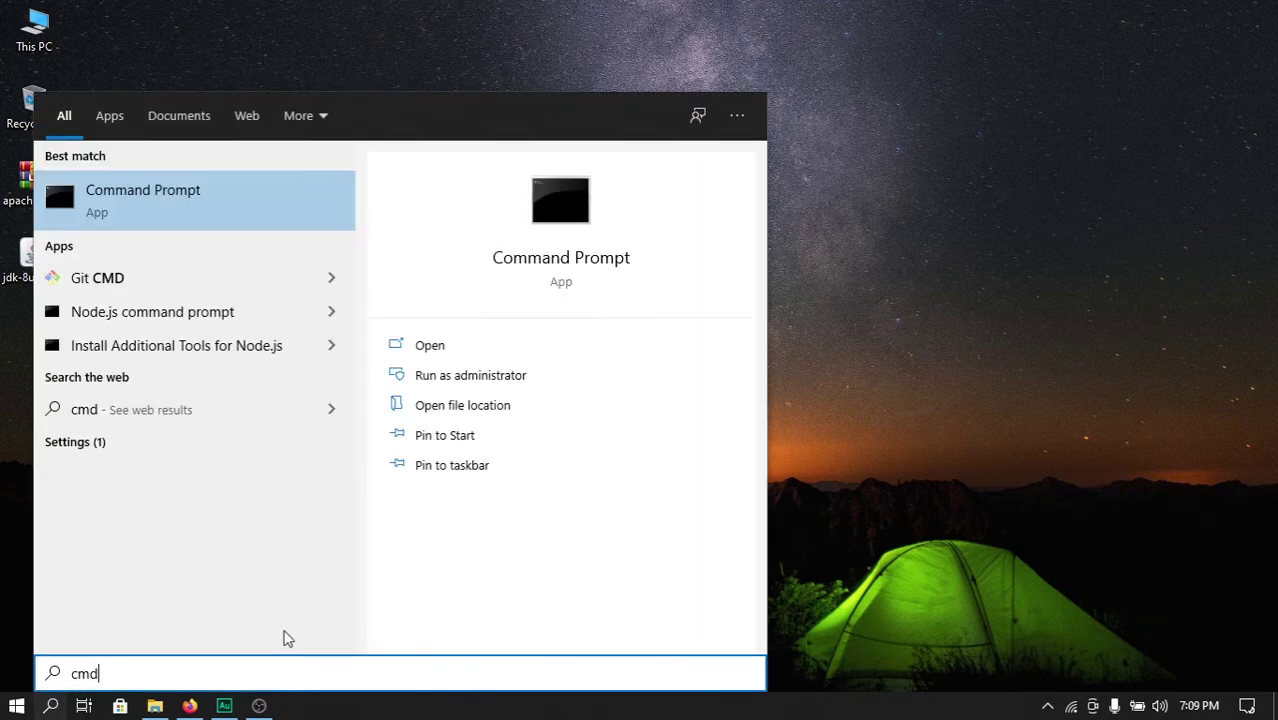
key("Return")
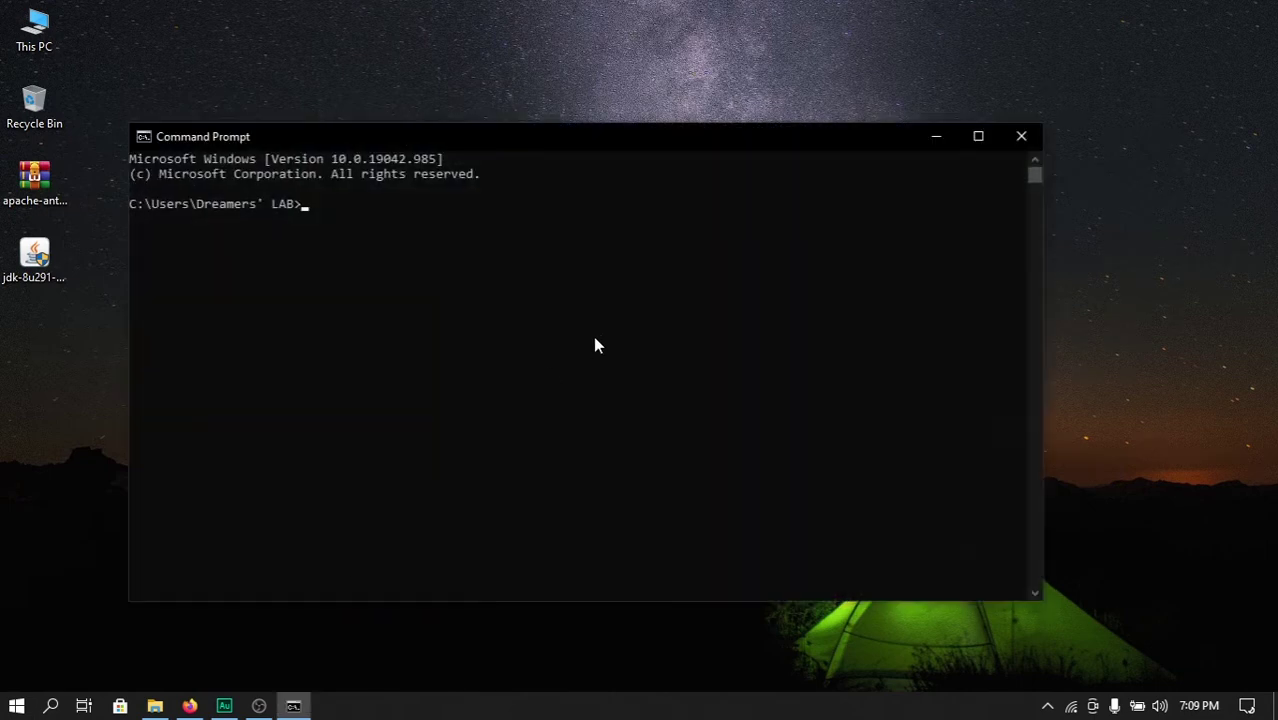
type("ant -version")
key("Return")
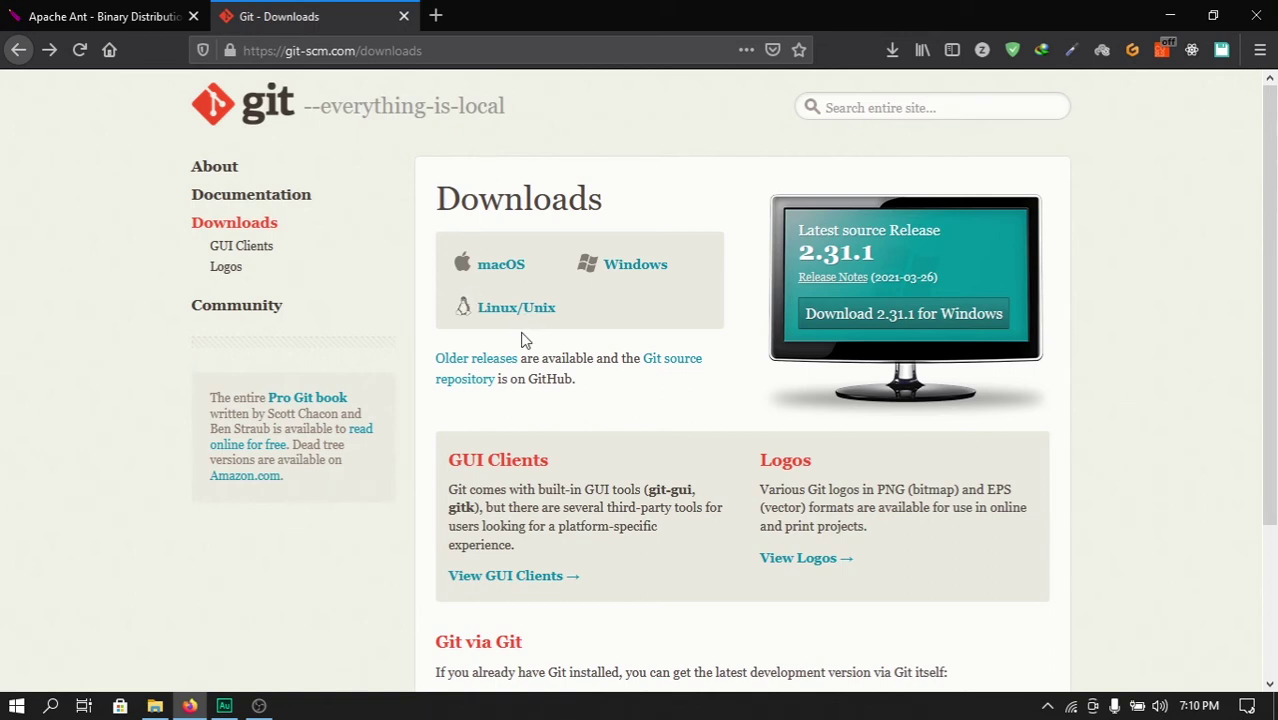
Step: Download the 64-bit Git for Windows 2.31.1 installer from git-scm.com in Firefox
left_click(628, 271)
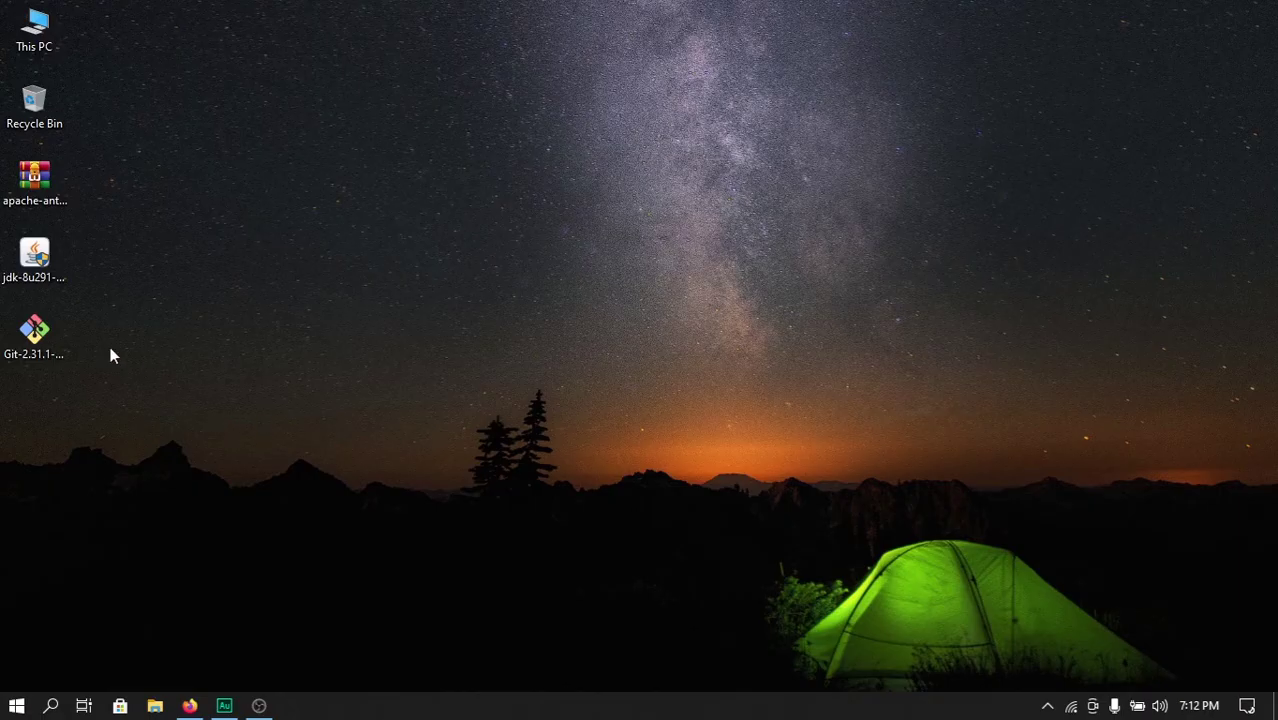
Step: Run the Git 2.31.1 installer from the desktop and complete the setup
double_click(63, 344)
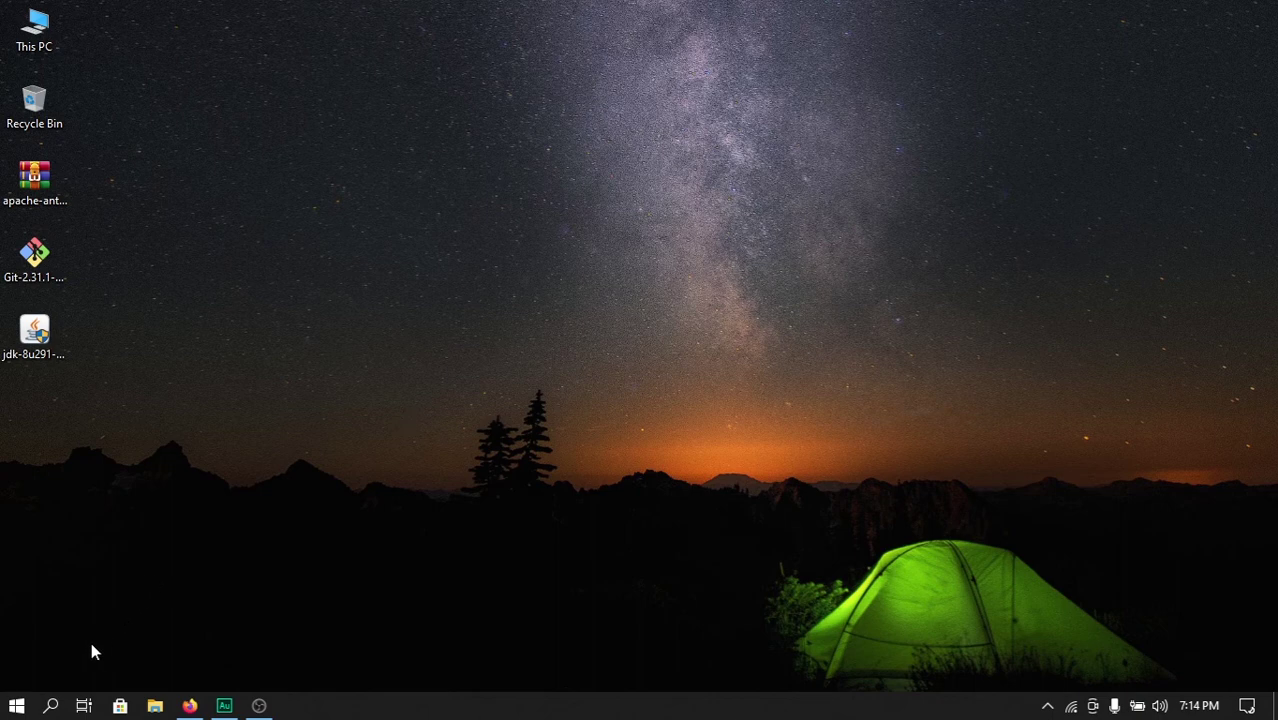
Step: Launch Git Bash from Start search with 'git bas' and centre its MINGW64 window
left_click(50, 706)
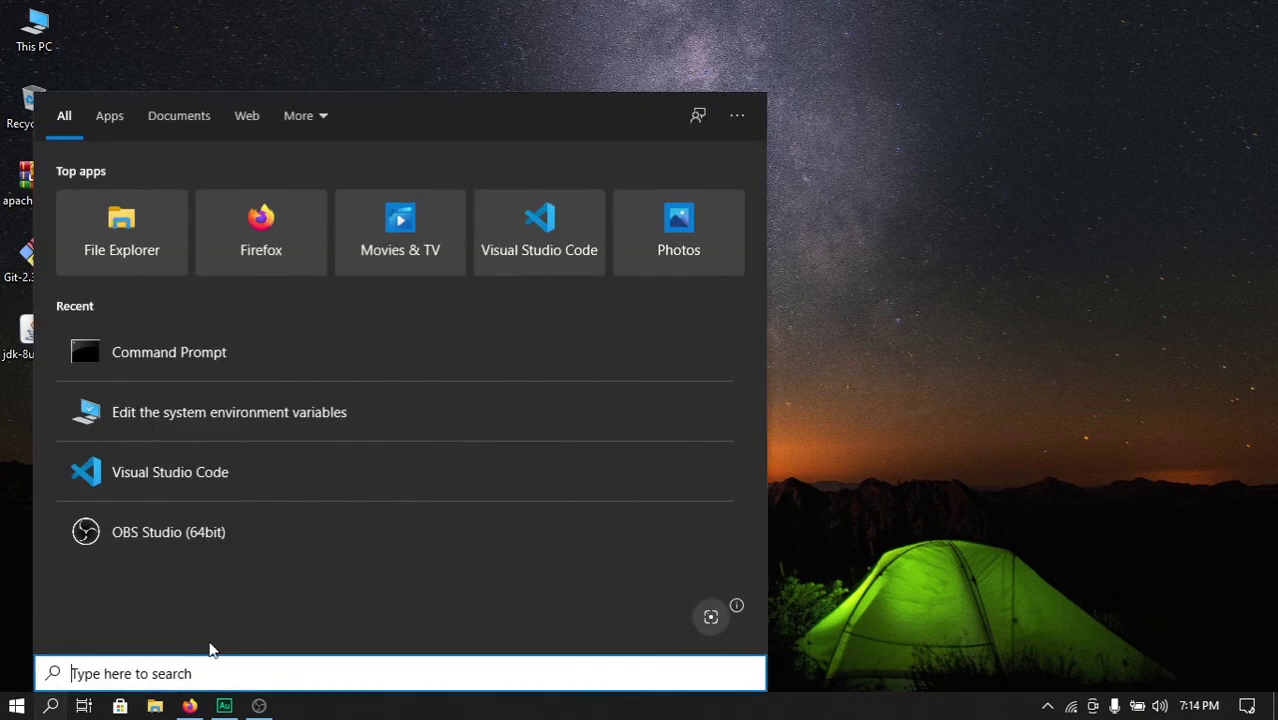
type("ch")
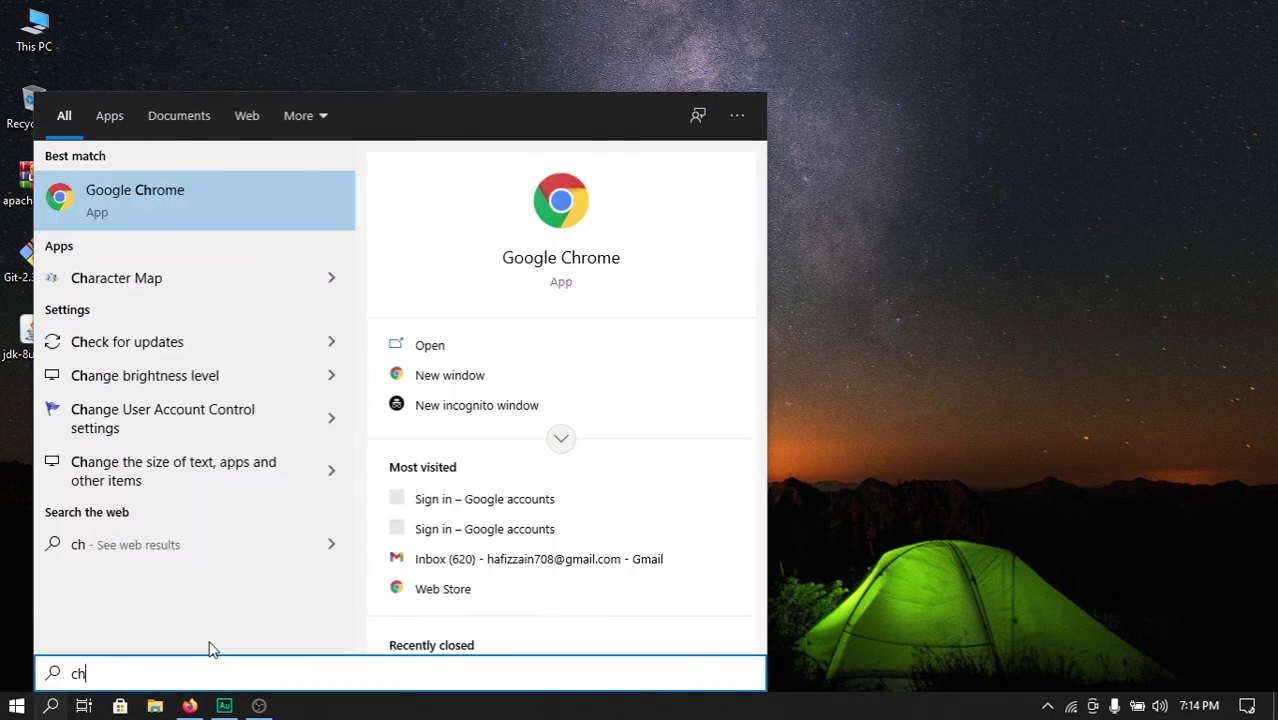
key("BackSpace")
key("BackSpace")
type("g")
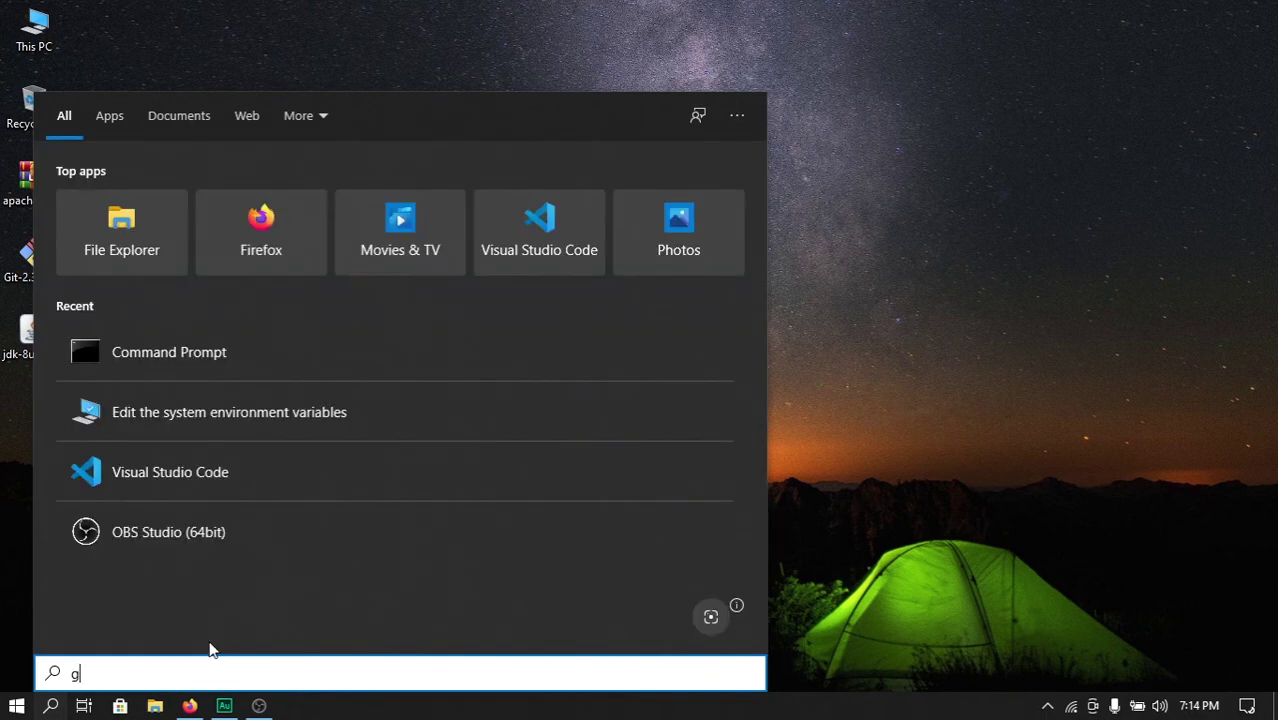
type("it bas")
key("Return")
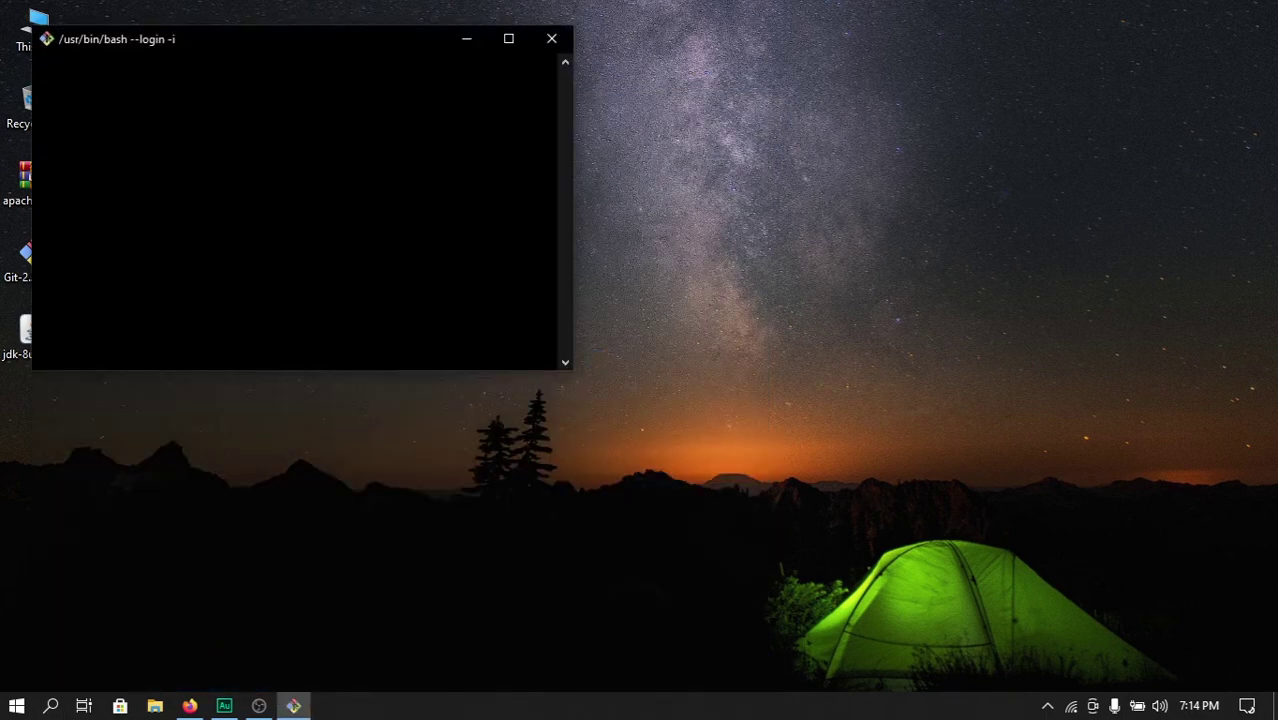
left_click_drag(345, 46, 642, 194)
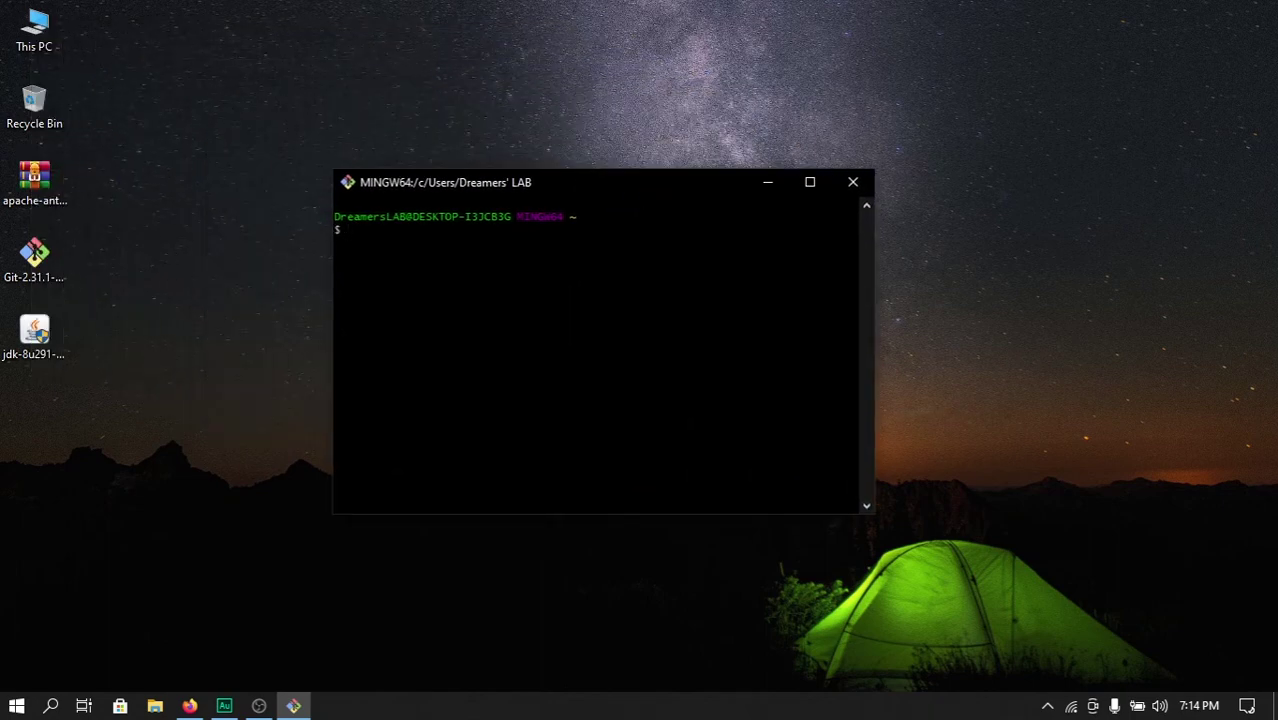
Step: Close the Git Bash terminal with Alt+F4, returning to the desktop
key("alt+F4")
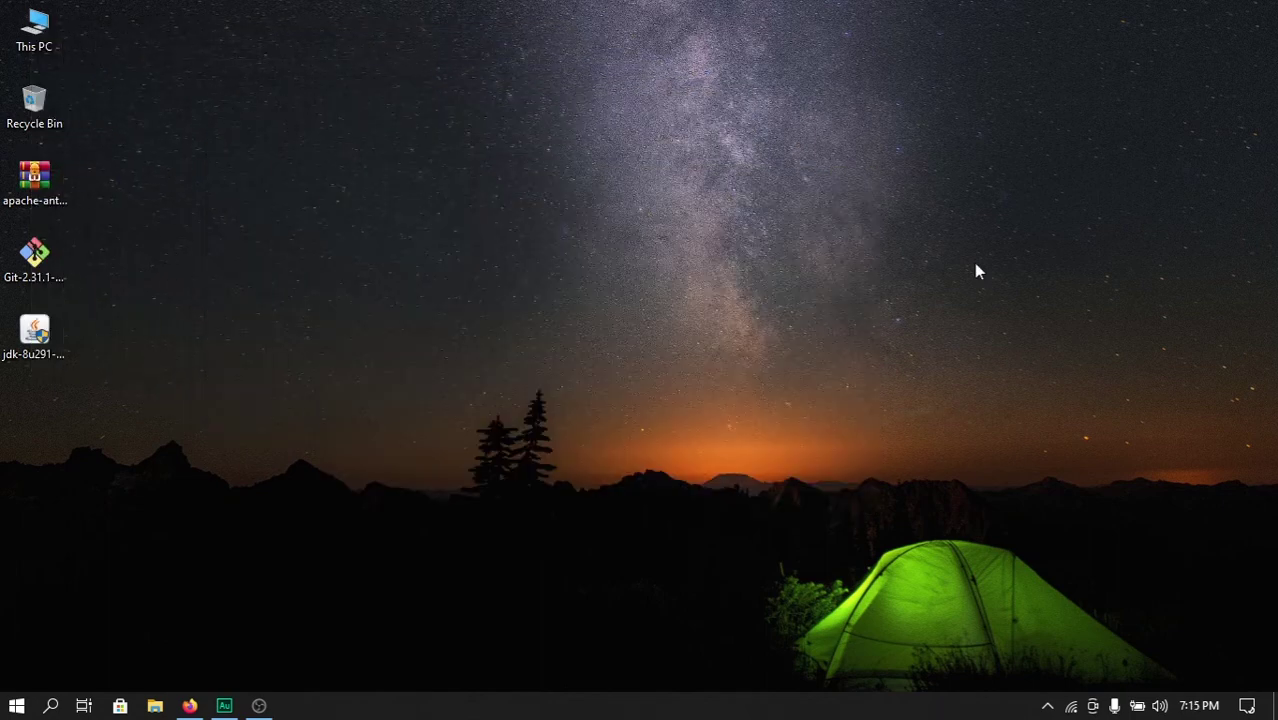